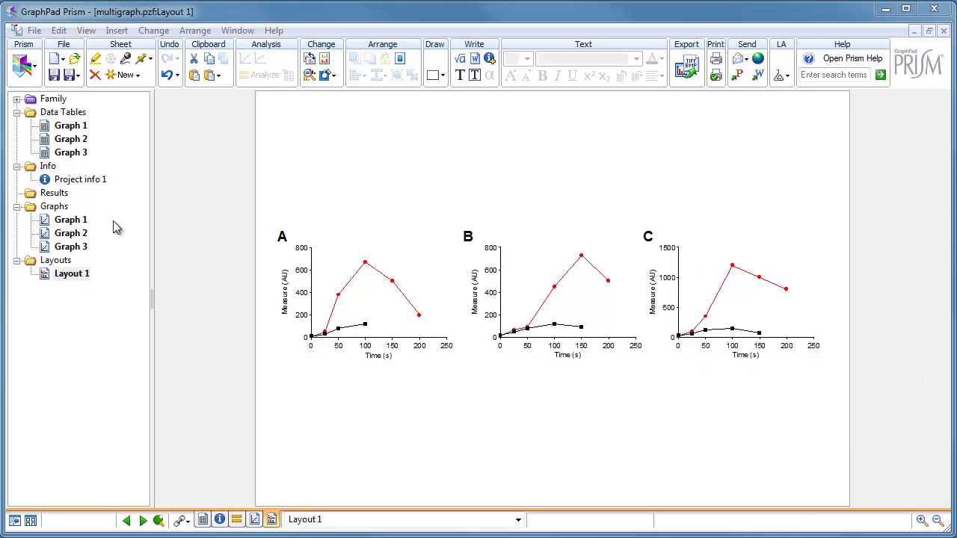
# - Look through Graph 1, Graph 2 and Graph 3 and compare their axis scales side by side on Layout 1
pyautogui.click(71, 219)
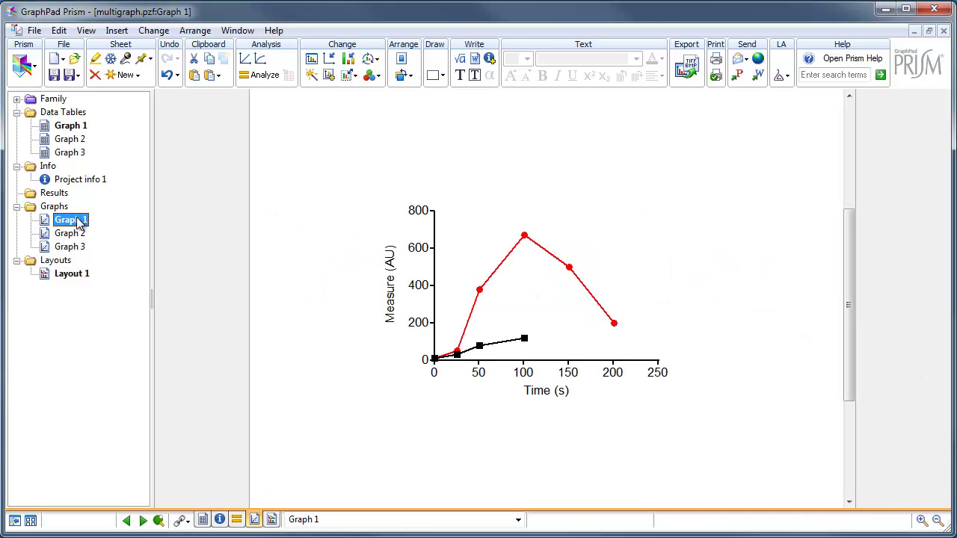
pyautogui.click(376, 391)
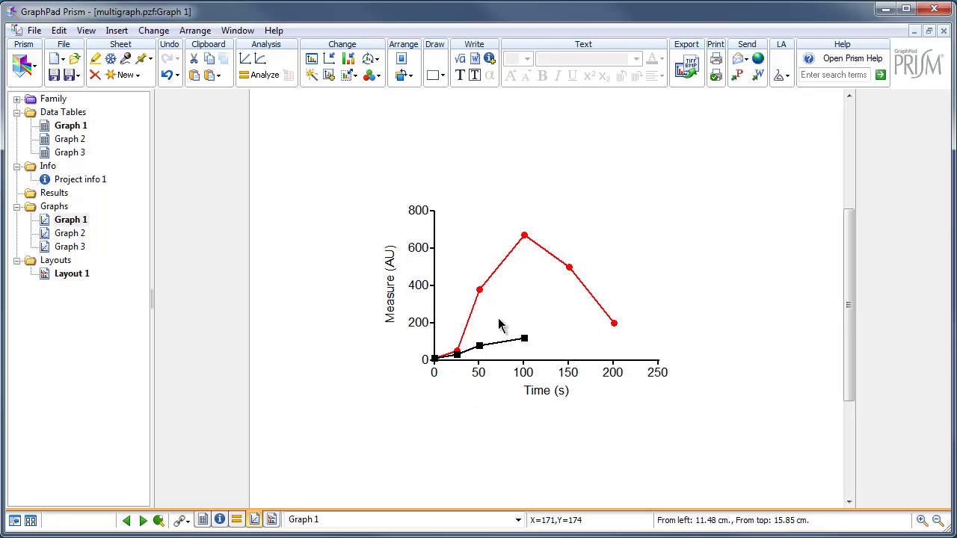
pyautogui.click(71, 233)
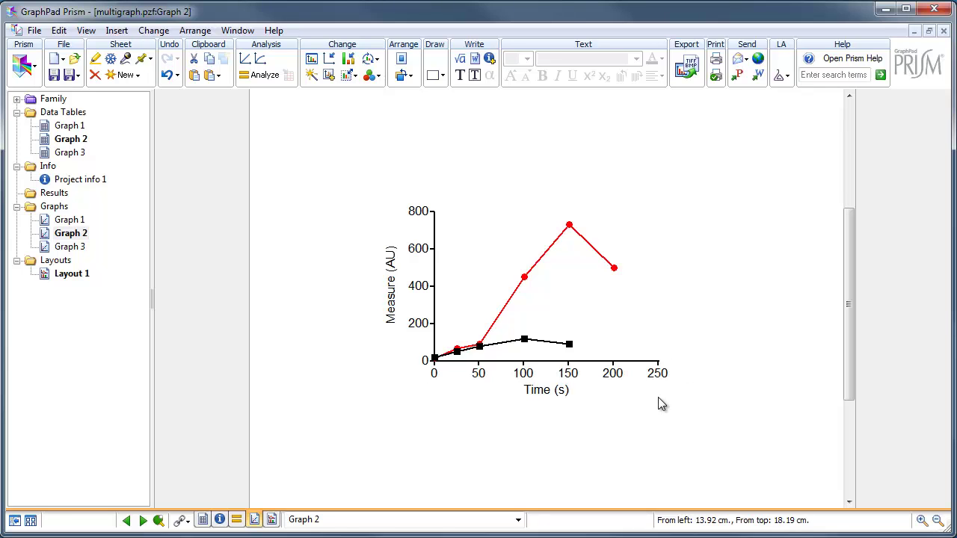
pyautogui.click(75, 248)
pyautogui.click(303, 359)
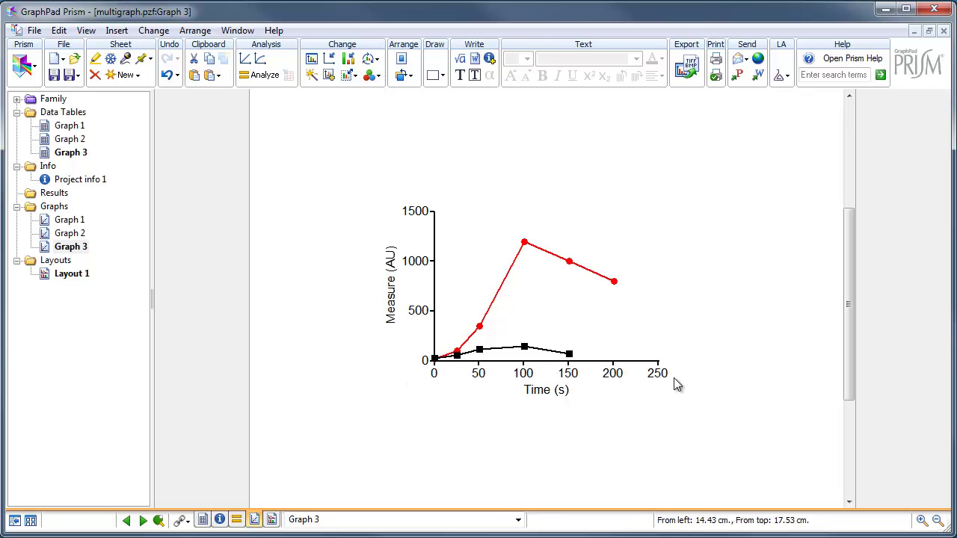
pyautogui.click(66, 277)
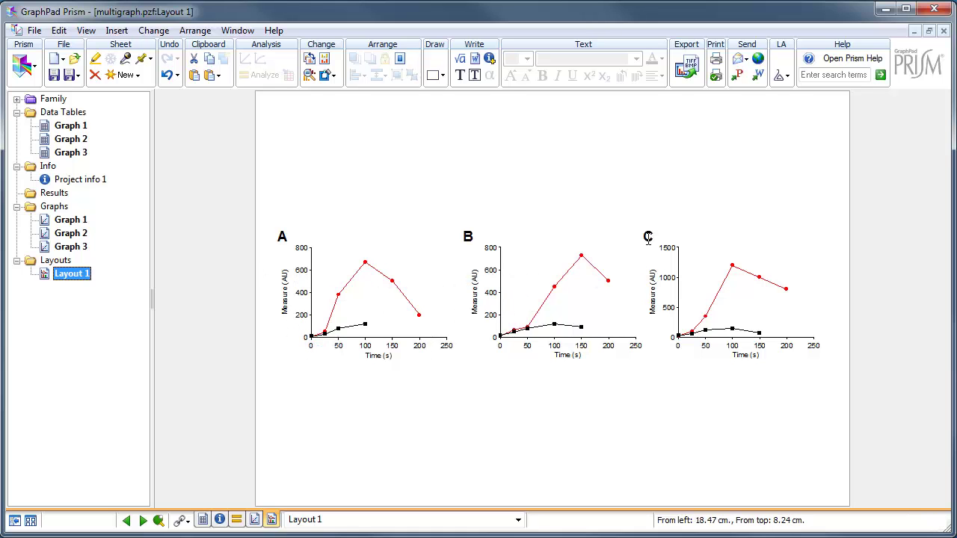
# - Turn off the automatic range for Graph 1's left Y axis and set its maximum to 1500 and major ticks interval to 500
pyautogui.click(75, 224)
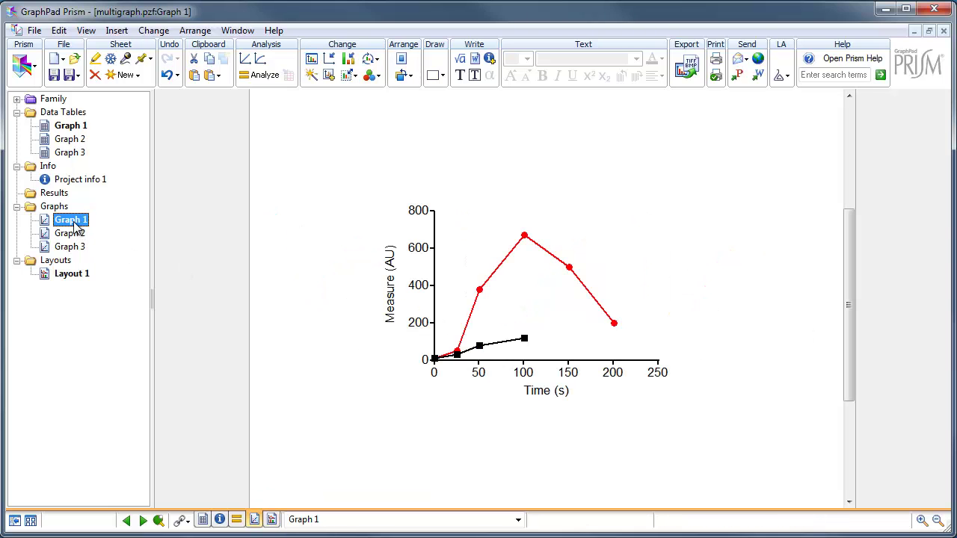
pyautogui.doubleClick(434, 302)
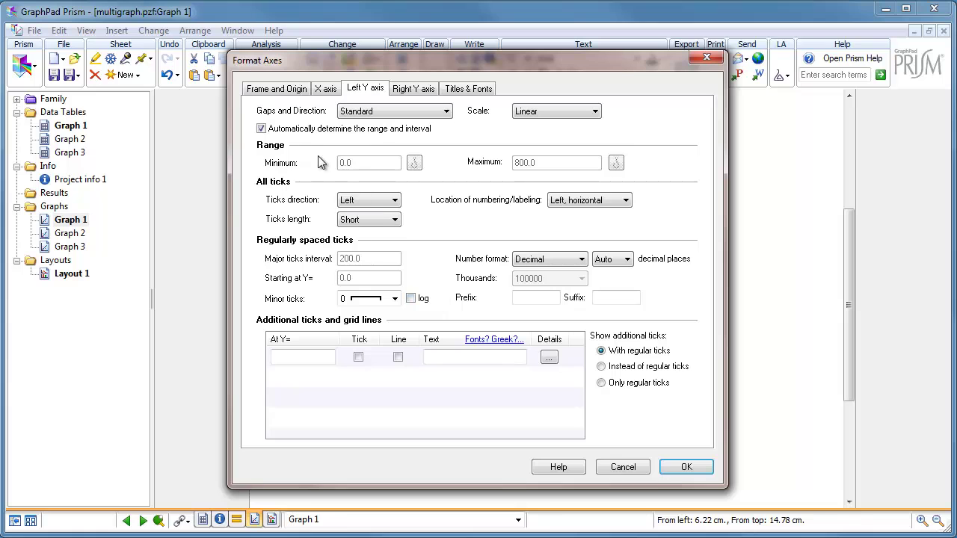
pyautogui.click(261, 129)
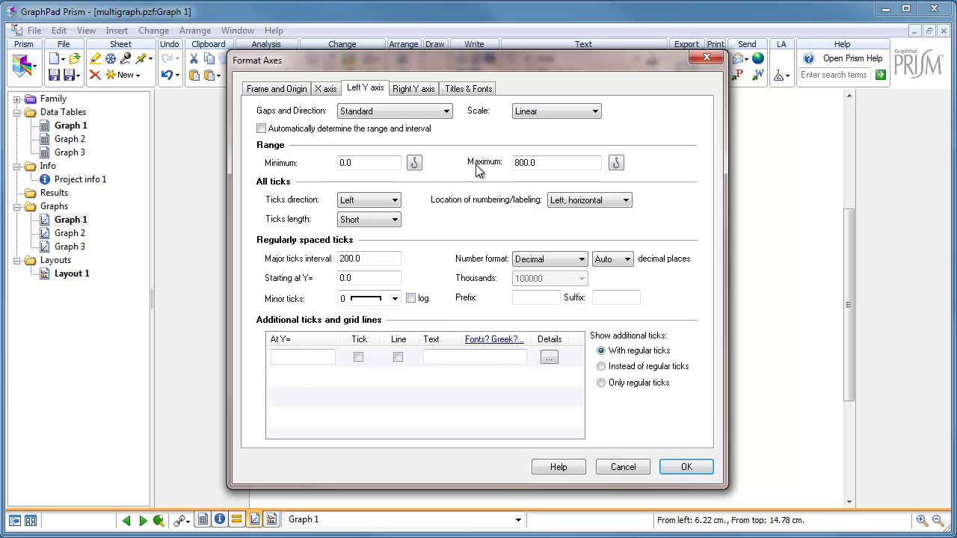
pyautogui.doubleClick(509, 164)
pyautogui.write('1500')
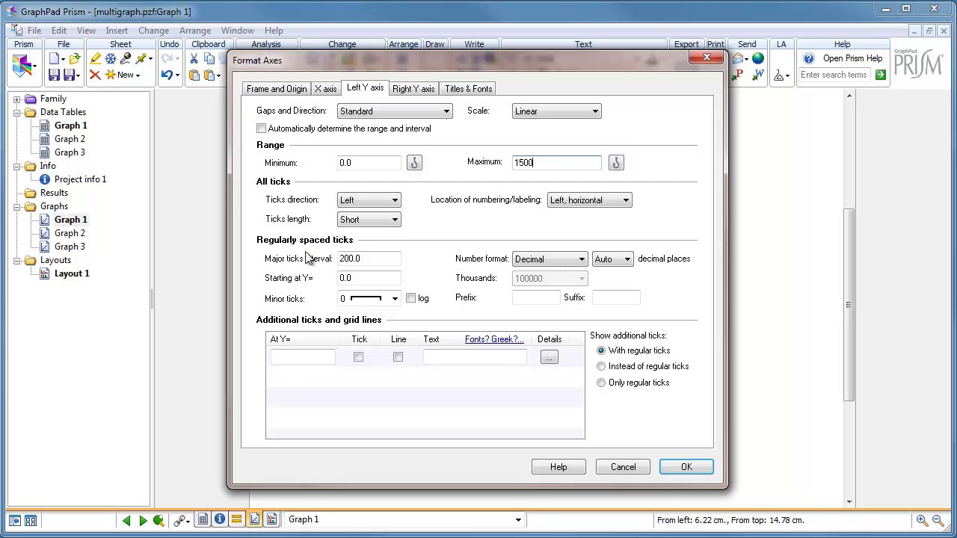
pyautogui.doubleClick(375, 259)
pyautogui.write('500.0')
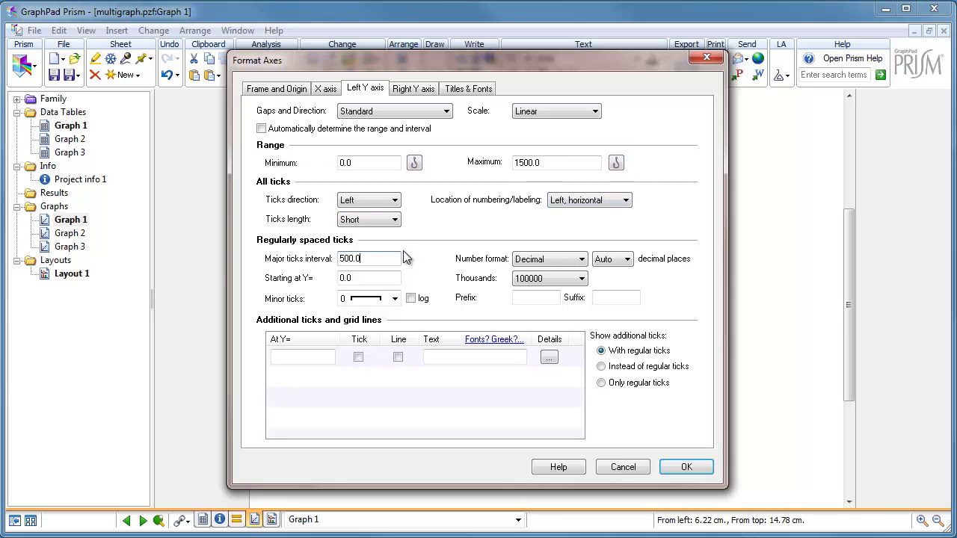
pyautogui.click(687, 466)
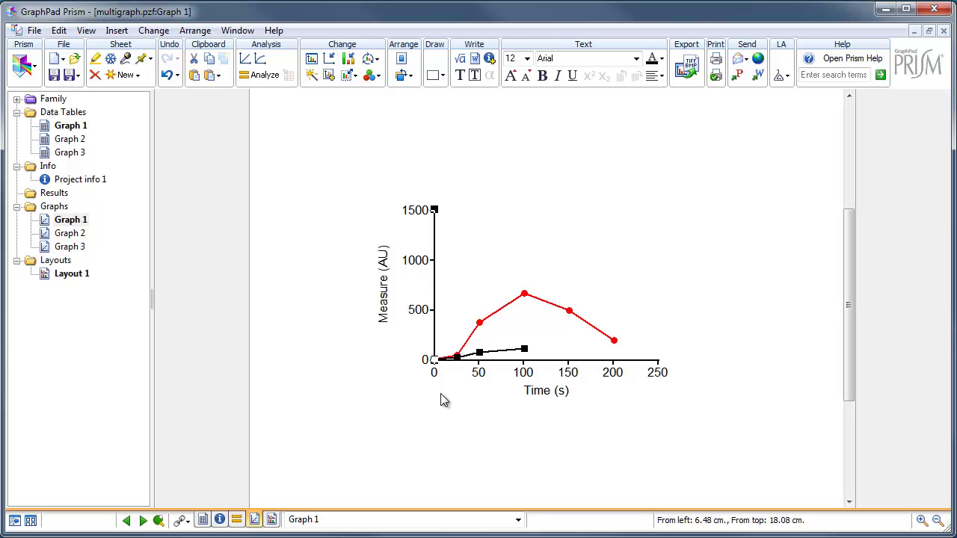
# - Give Graph 2's left Y axis a manual range with maximum 1500 and major ticks interval 500, and review Layout 1
pyautogui.click(68, 235)
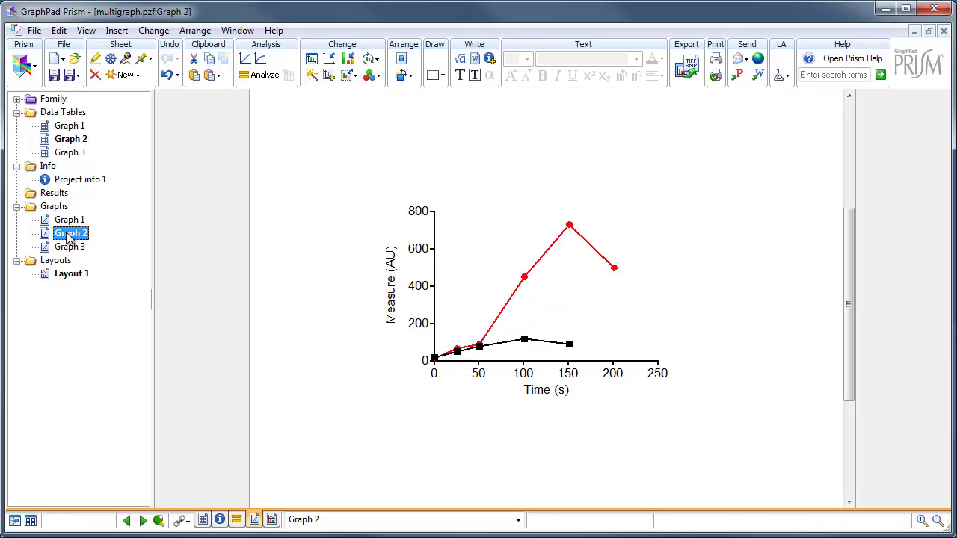
pyautogui.click(433, 310)
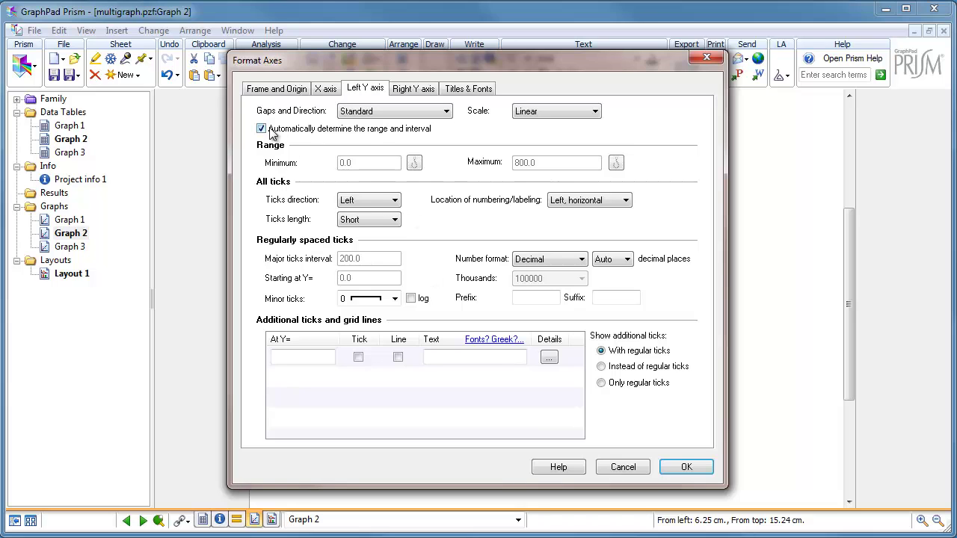
pyautogui.click(261, 130)
pyautogui.doubleClick(550, 170)
pyautogui.write('1500')
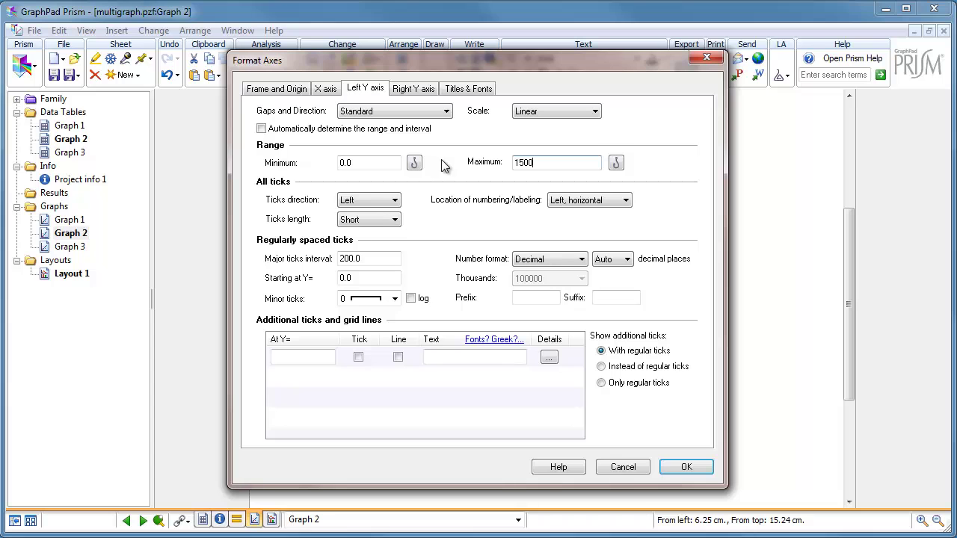
pyautogui.doubleClick(374, 259)
pyautogui.write('500.0')
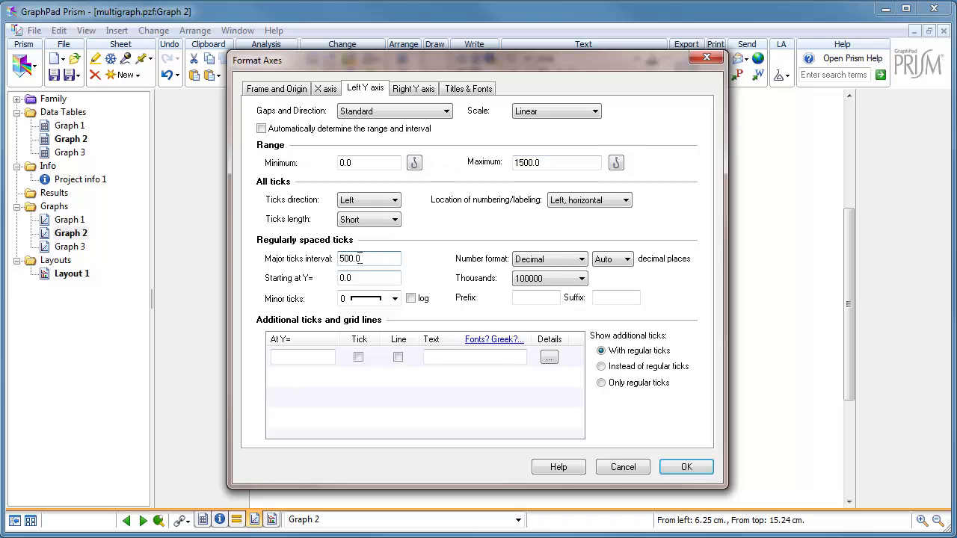
pyautogui.click(676, 467)
pyautogui.click(87, 274)
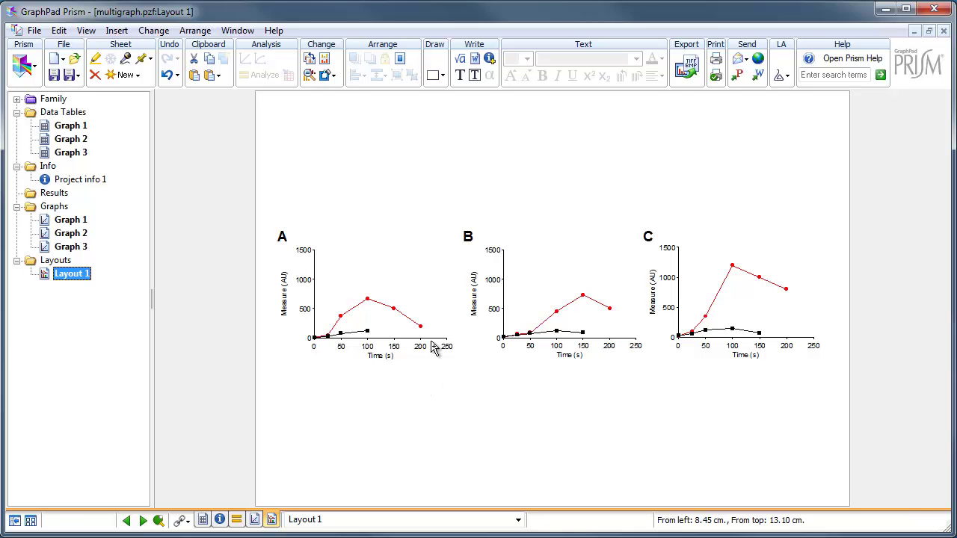
# - Change the frame style of Graph 1 to Offset X & Y axes
pyautogui.click(71, 220)
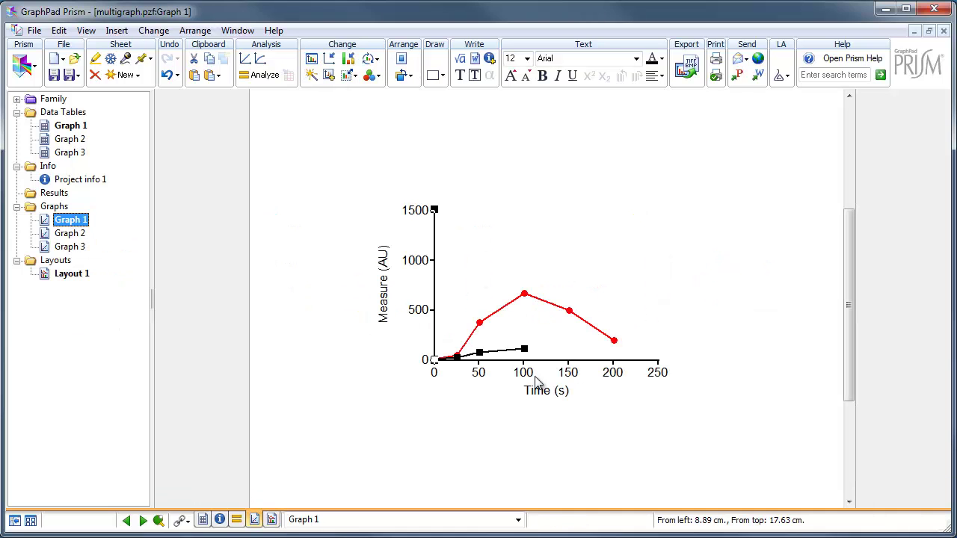
pyautogui.doubleClick(559, 365)
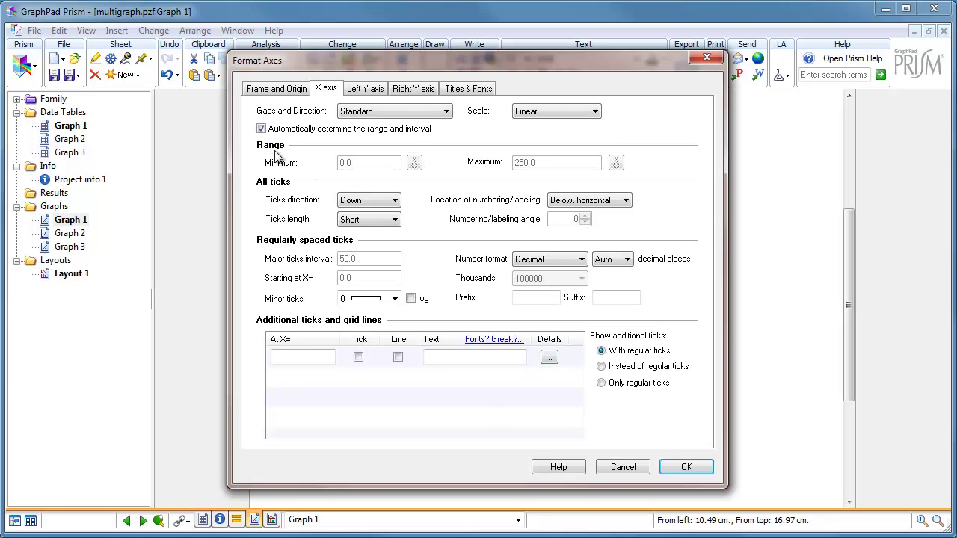
pyautogui.click(269, 90)
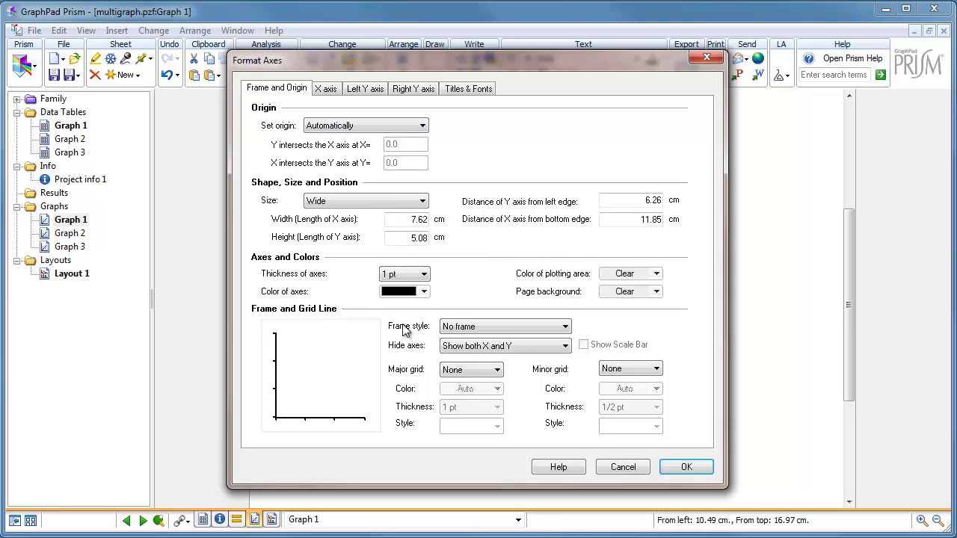
pyautogui.click(478, 331)
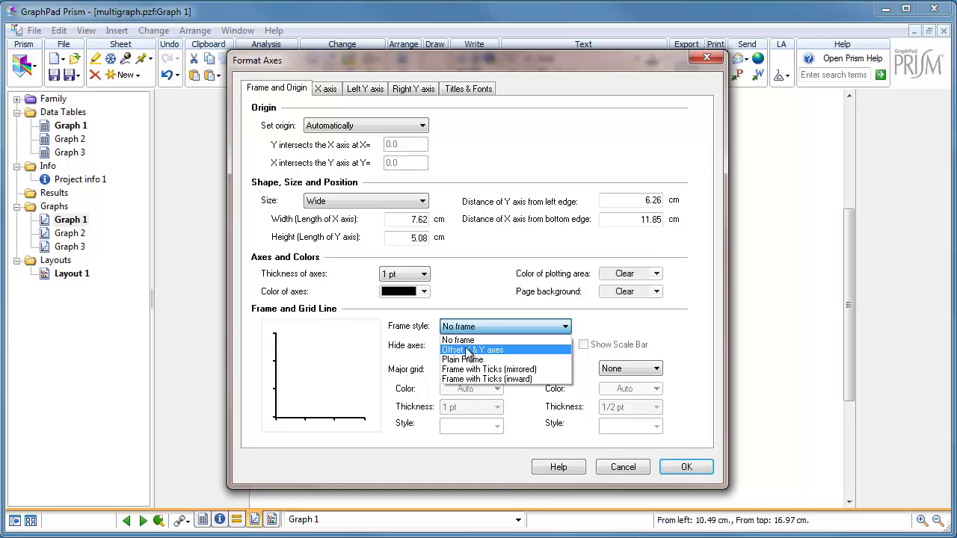
pyautogui.click(482, 350)
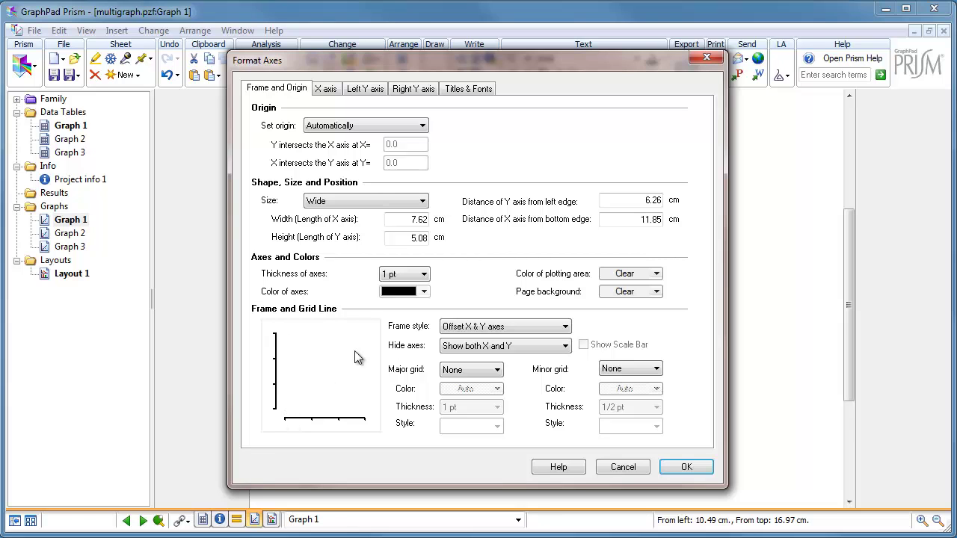
pyautogui.click(687, 467)
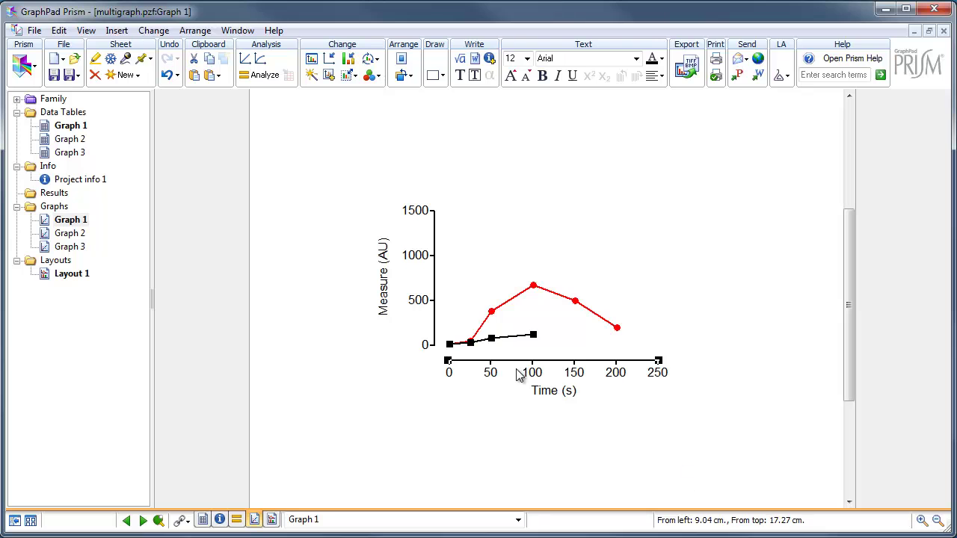
# - Apply the Offset X & Y axes frame style to Graph 2
pyautogui.click(68, 234)
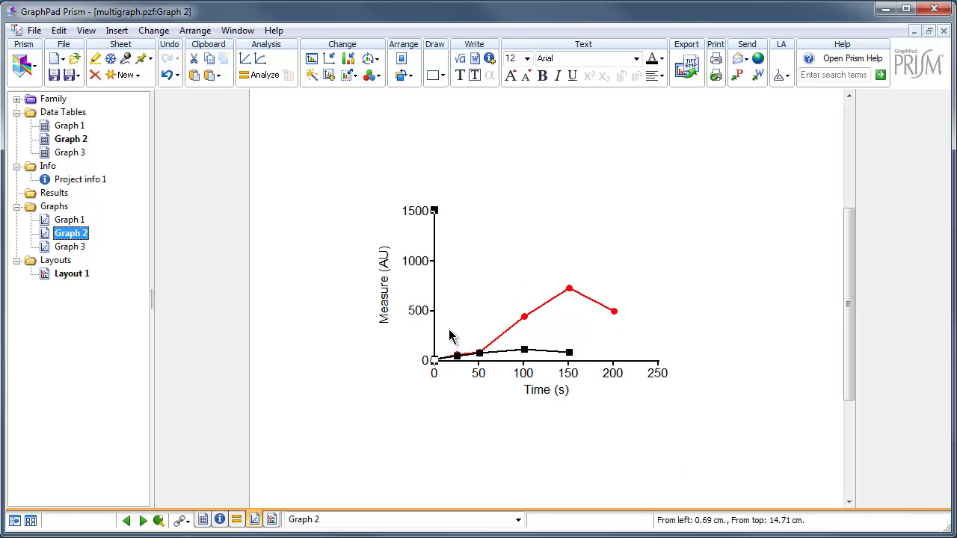
pyautogui.doubleClick(360, 192)
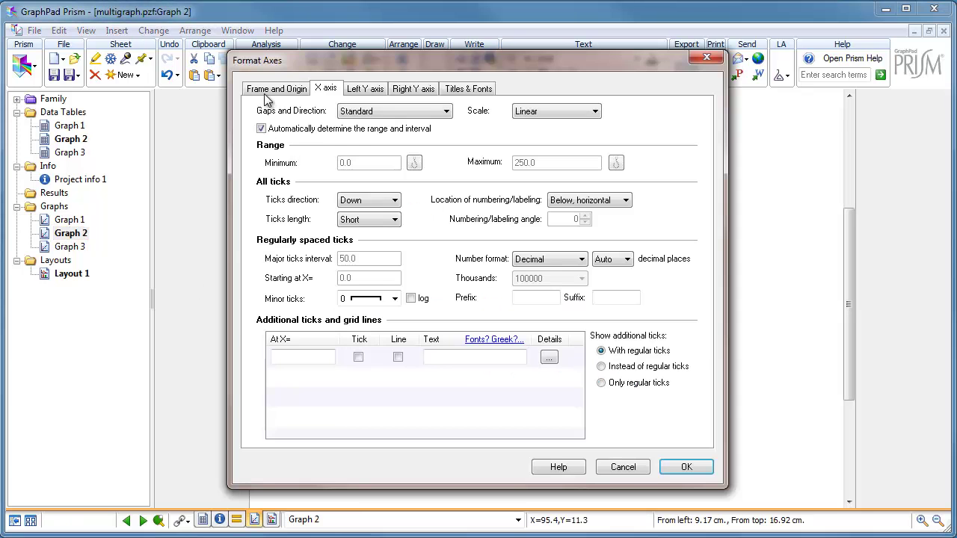
pyautogui.click(277, 88)
pyautogui.click(504, 329)
pyautogui.click(502, 350)
pyautogui.click(686, 466)
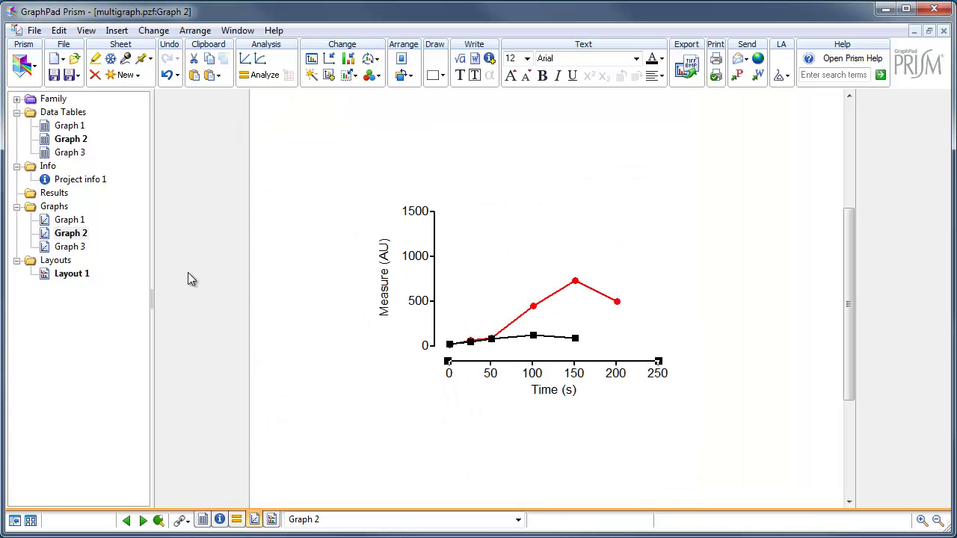
# - Use Magic to apply Graph 1's formatting properties to Graph 3, and check the three graphs on Layout 1
pyautogui.click(69, 247)
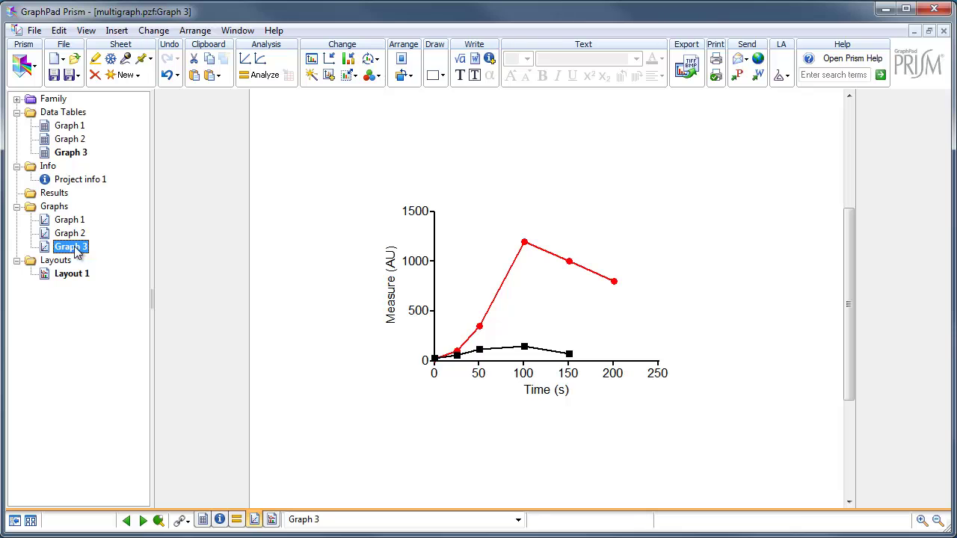
pyautogui.click(312, 78)
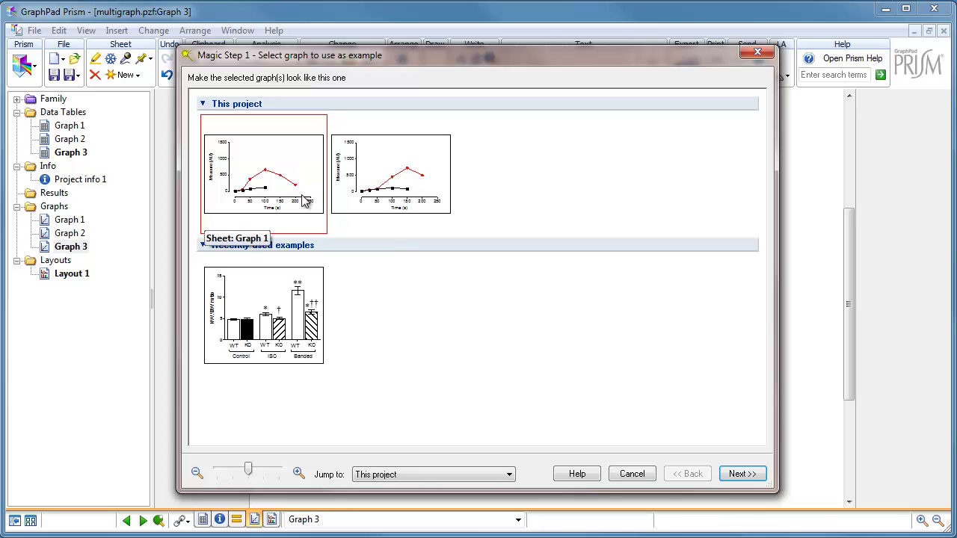
pyautogui.click(742, 474)
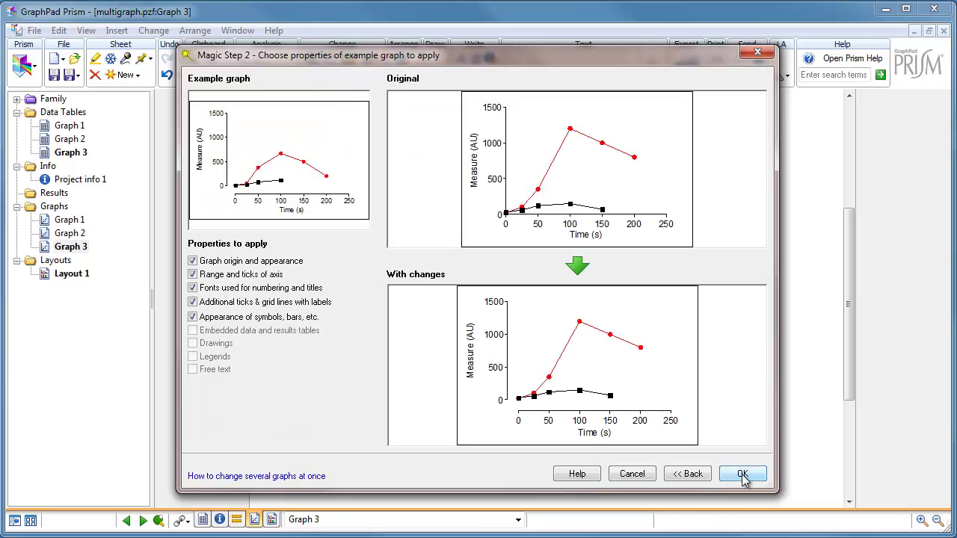
pyautogui.click(743, 475)
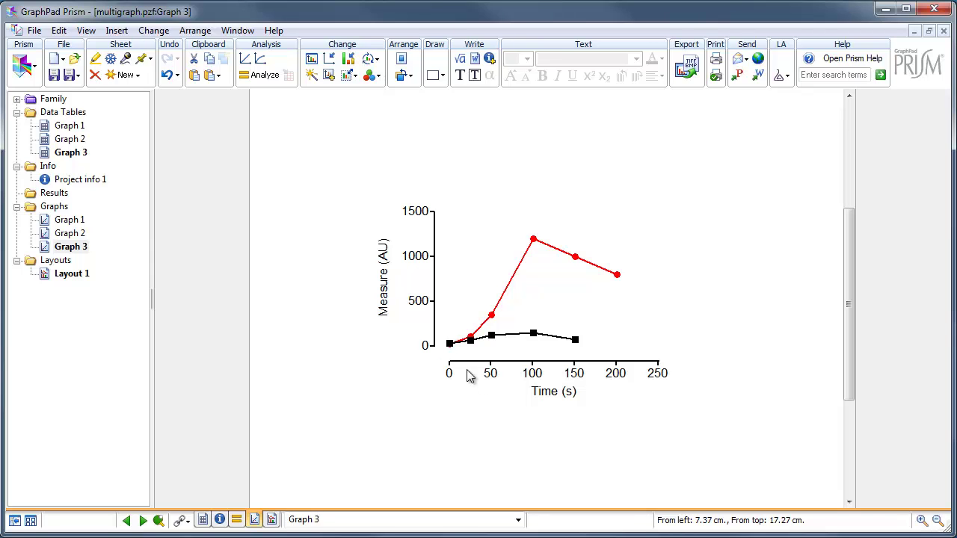
pyautogui.click(312, 80)
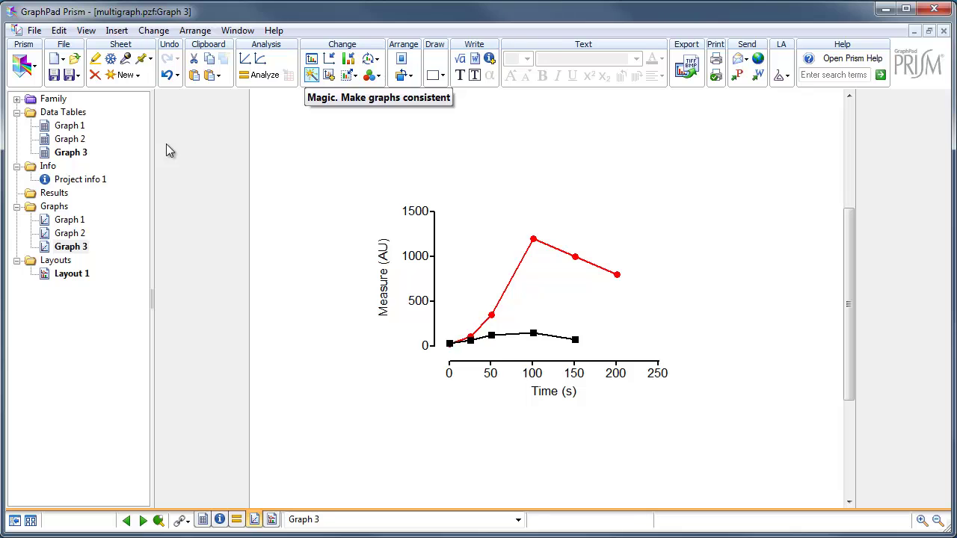
pyautogui.click(58, 275)
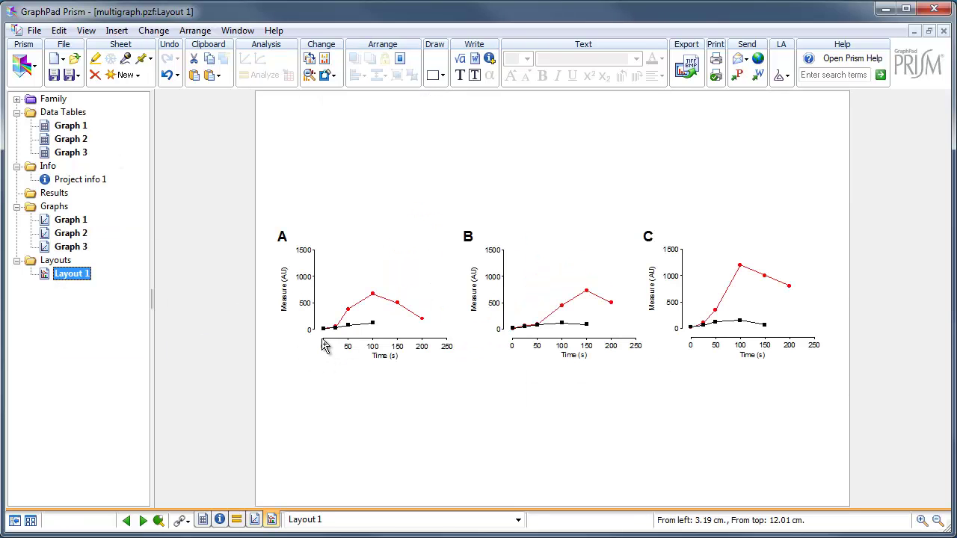
# - Give Graph 1's X axis a manual range from -20 to 220 with a major ticks interval of 50
pyautogui.click(72, 222)
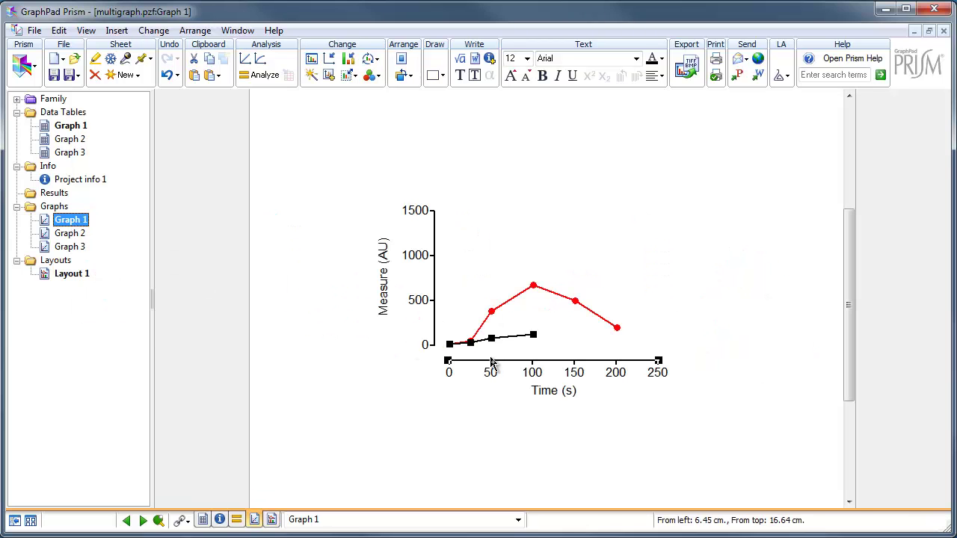
pyautogui.doubleClick(516, 361)
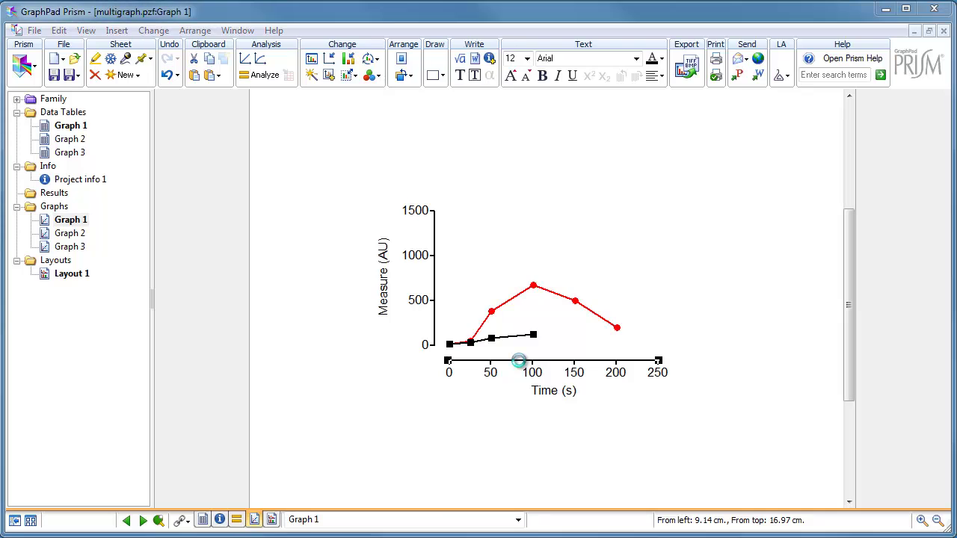
pyautogui.click(261, 129)
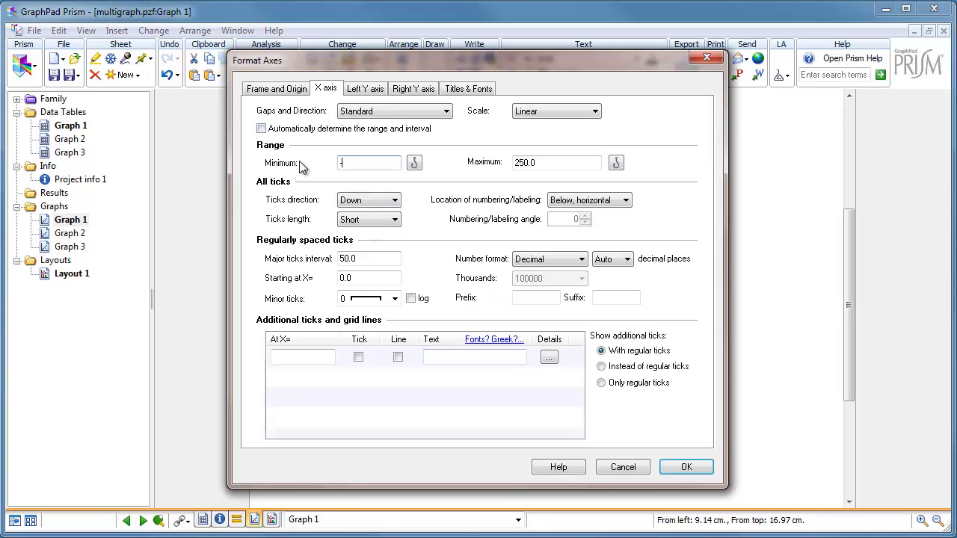
pyautogui.moveTo(549, 161); pyautogui.dragTo(486, 163)
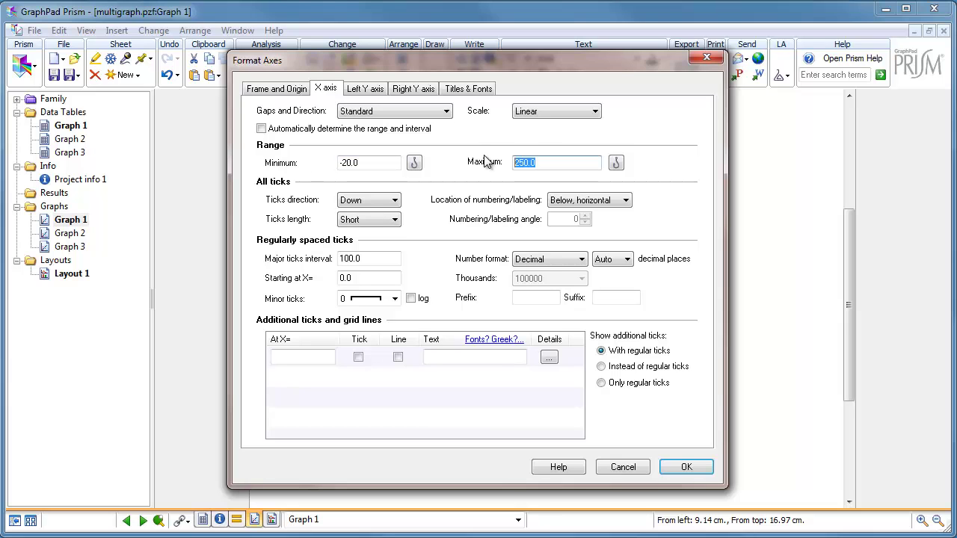
pyautogui.click(384, 258)
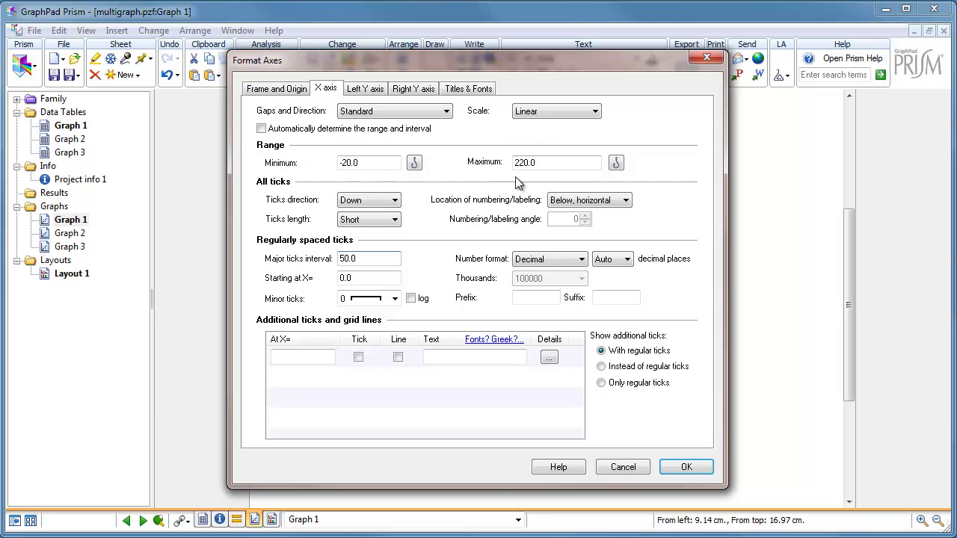
pyautogui.click(686, 468)
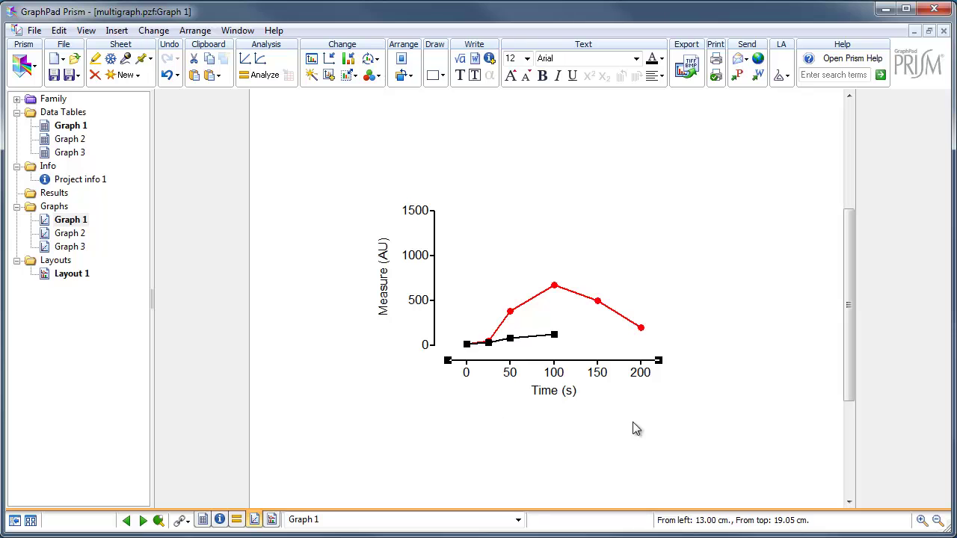
# - Use Magic to apply Graph 1's formatting, including the range and ticks of axis, to Graph 2
pyautogui.click(76, 237)
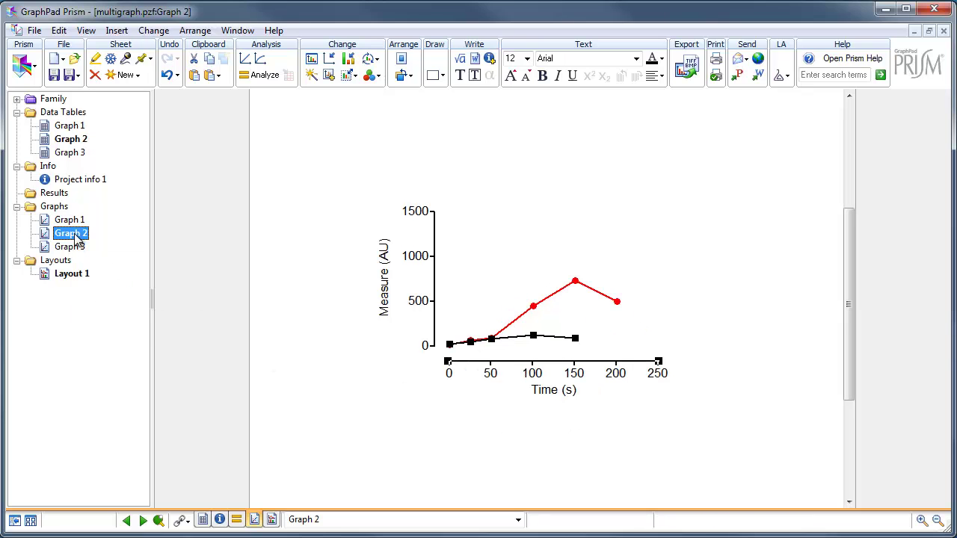
pyautogui.click(312, 75)
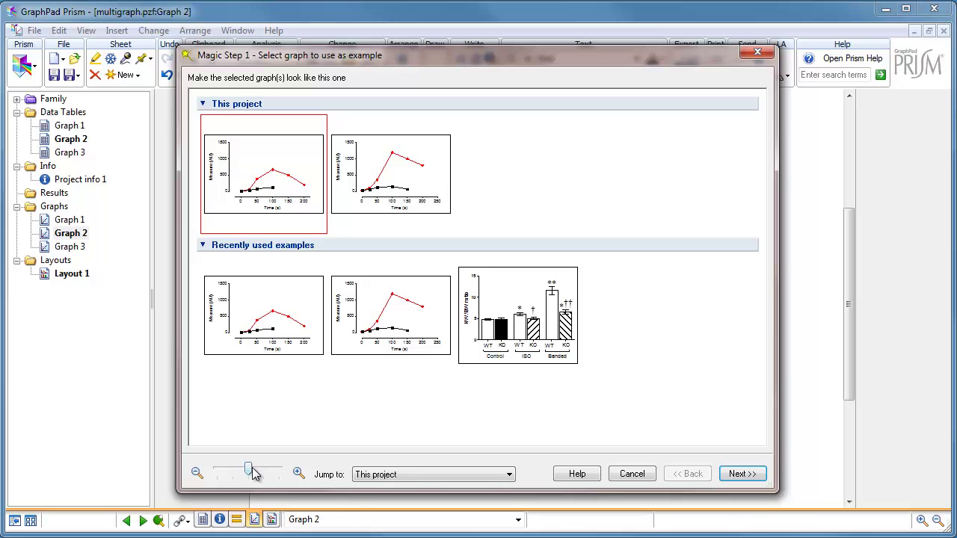
pyautogui.moveTo(252, 469); pyautogui.dragTo(263, 468)
pyautogui.doubleClick(305, 210)
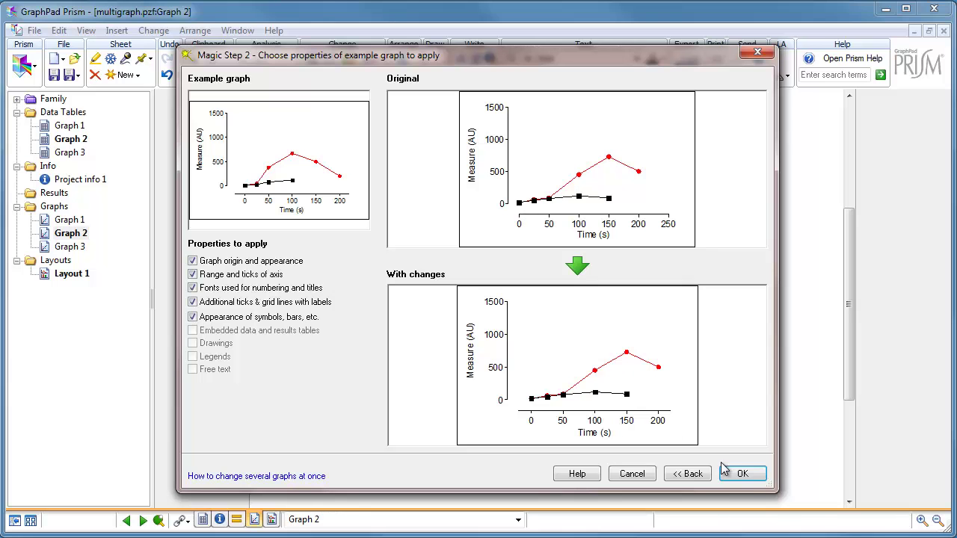
pyautogui.click(744, 475)
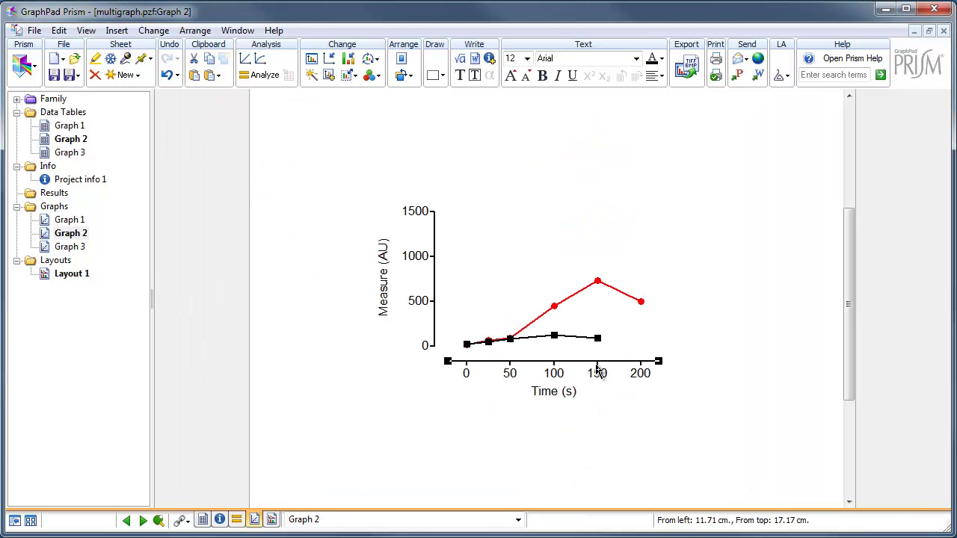
# - Apply Graph 1's formatting to Graph 3 with Magic, and check the three graphs on Layout 1
pyautogui.click(71, 247)
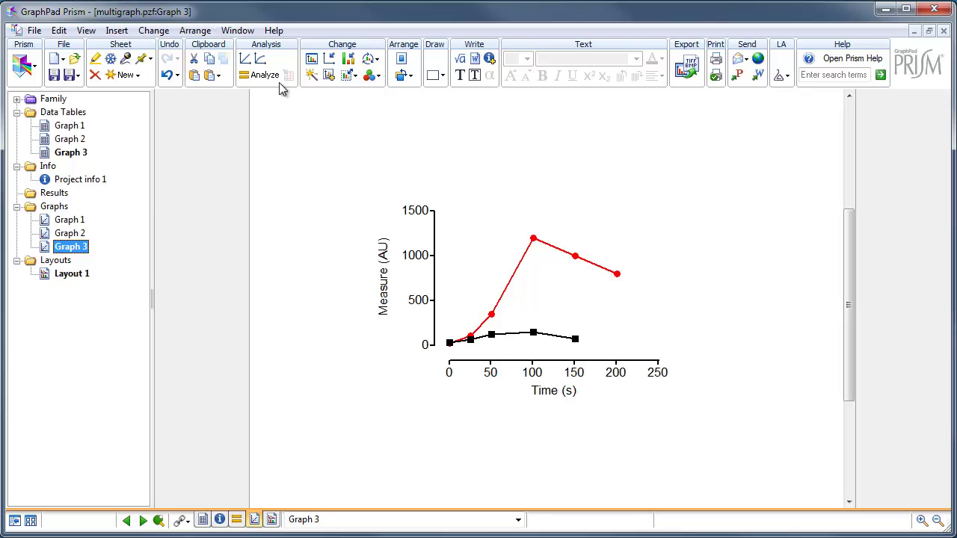
pyautogui.click(311, 75)
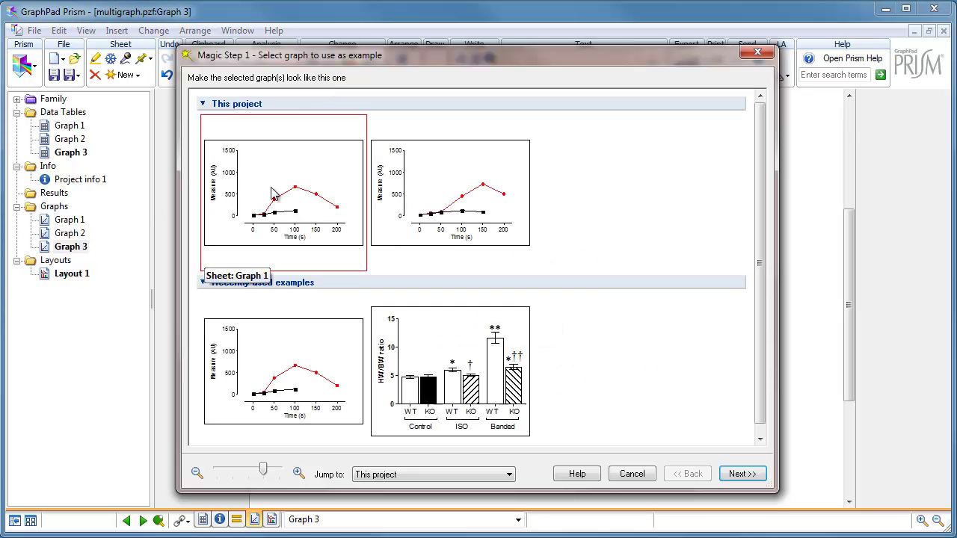
pyautogui.doubleClick(271, 214)
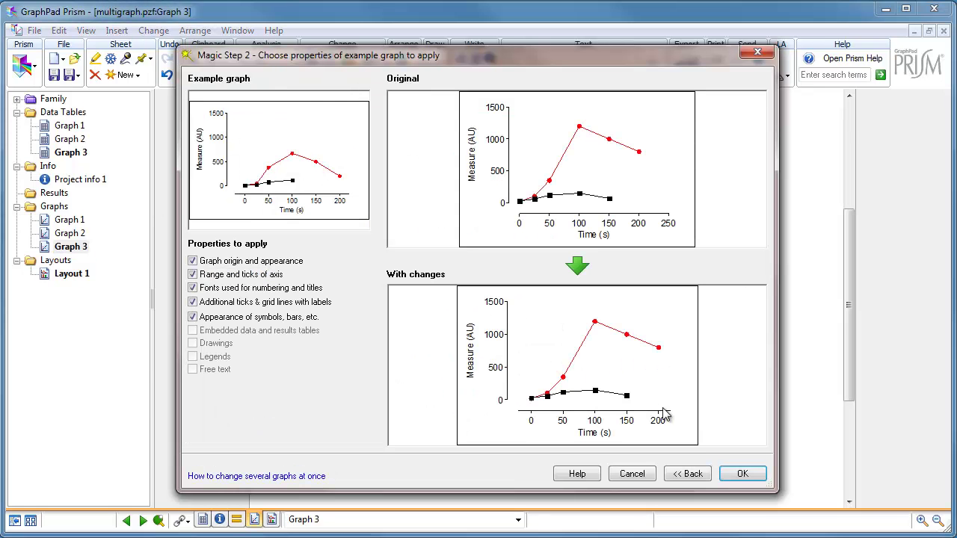
pyautogui.click(737, 471)
pyautogui.click(73, 276)
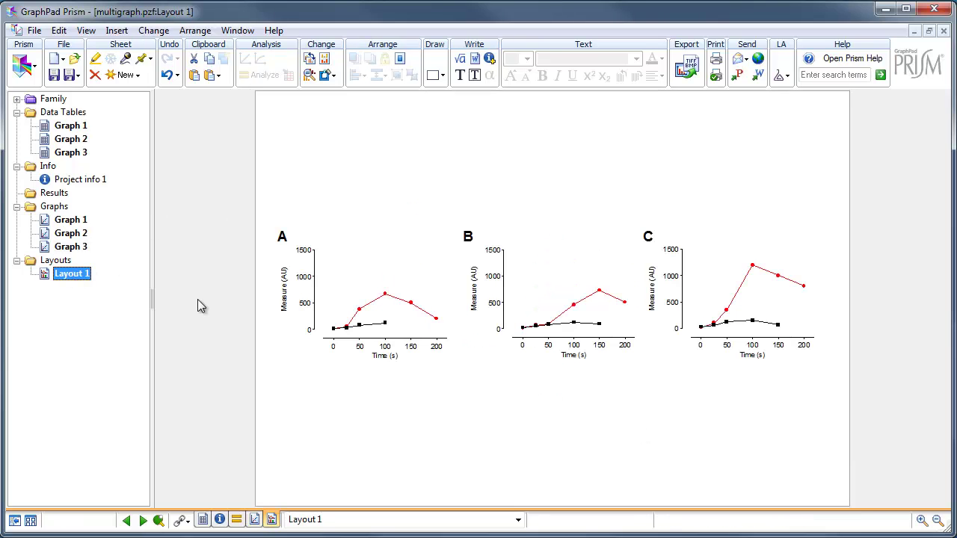
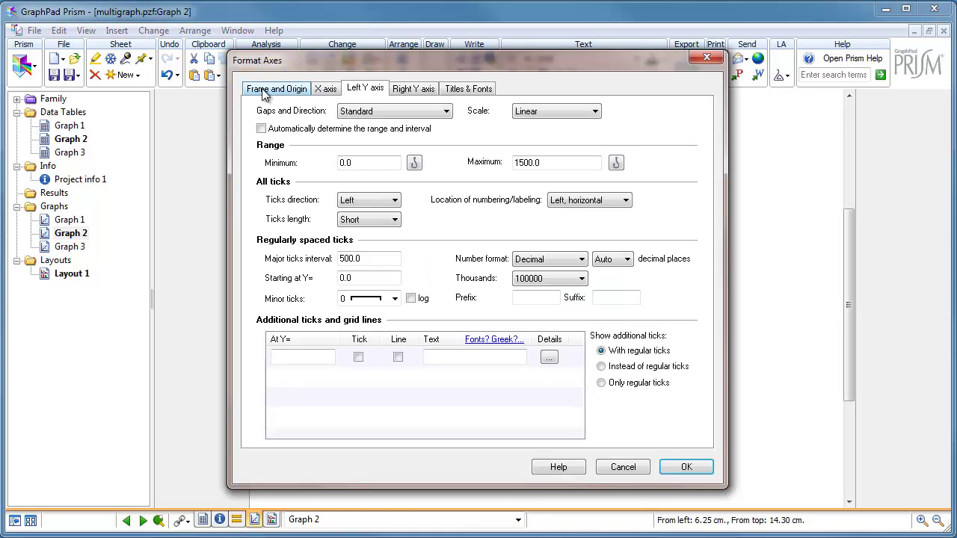
# - Set Graph 2 to hide the Y axis and show the X axis, without a scale bar
pyautogui.click(269, 90)
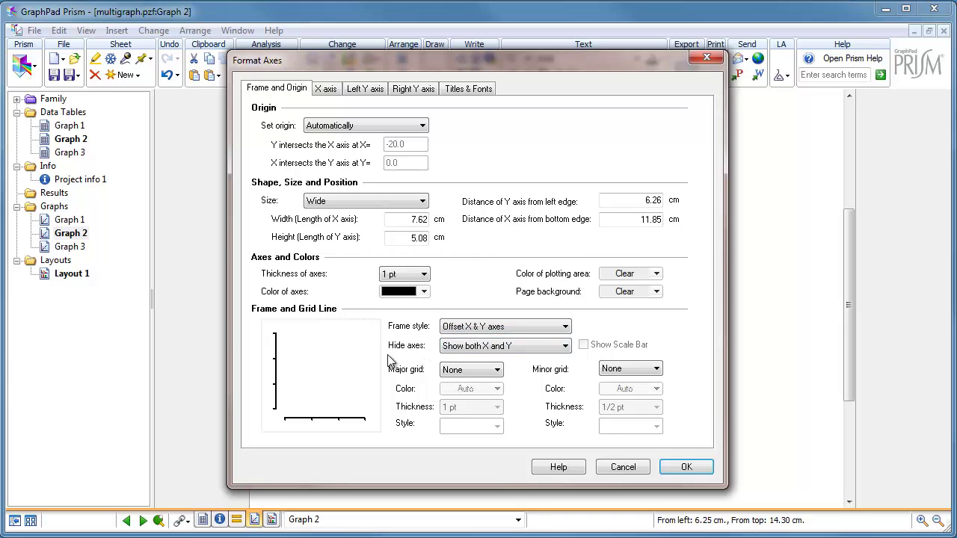
pyautogui.click(470, 347)
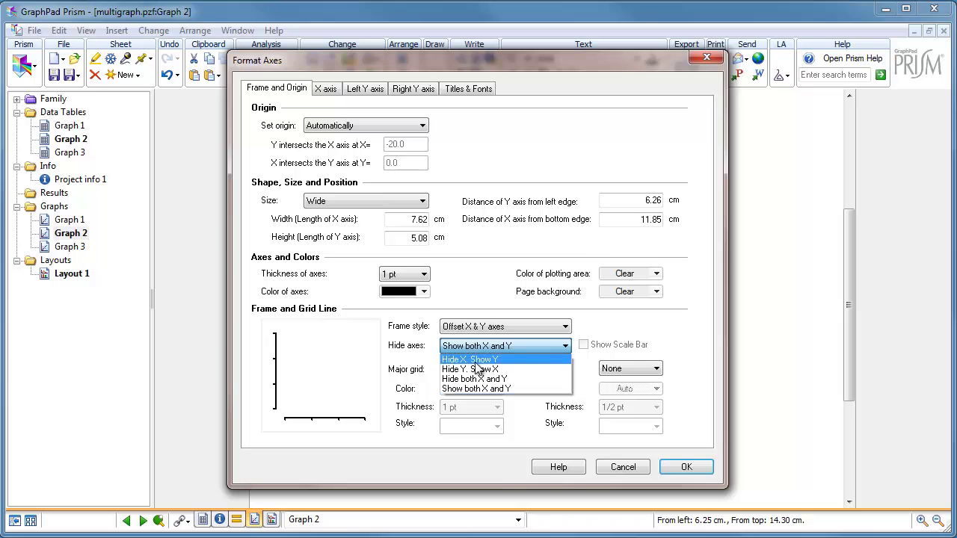
pyautogui.click(476, 371)
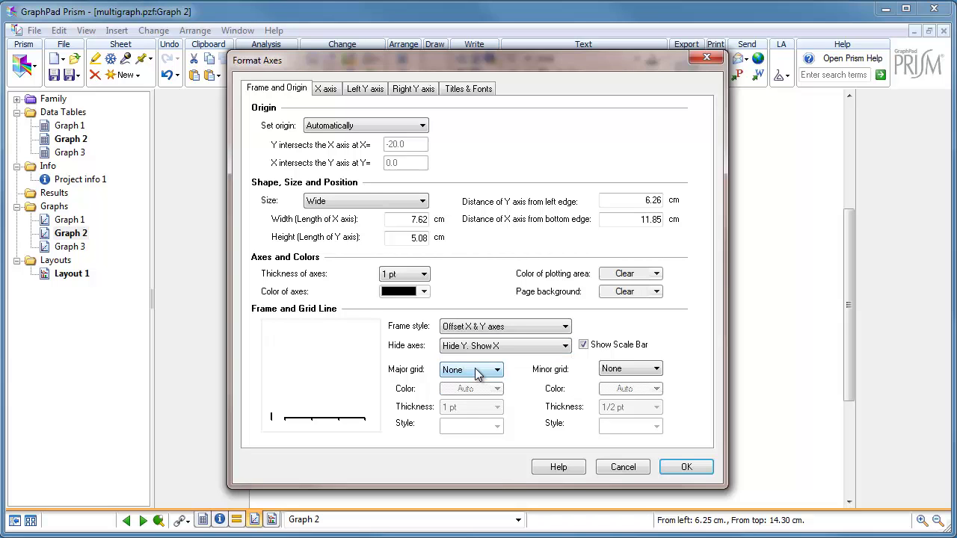
pyautogui.click(586, 346)
pyautogui.click(581, 347)
pyautogui.click(680, 468)
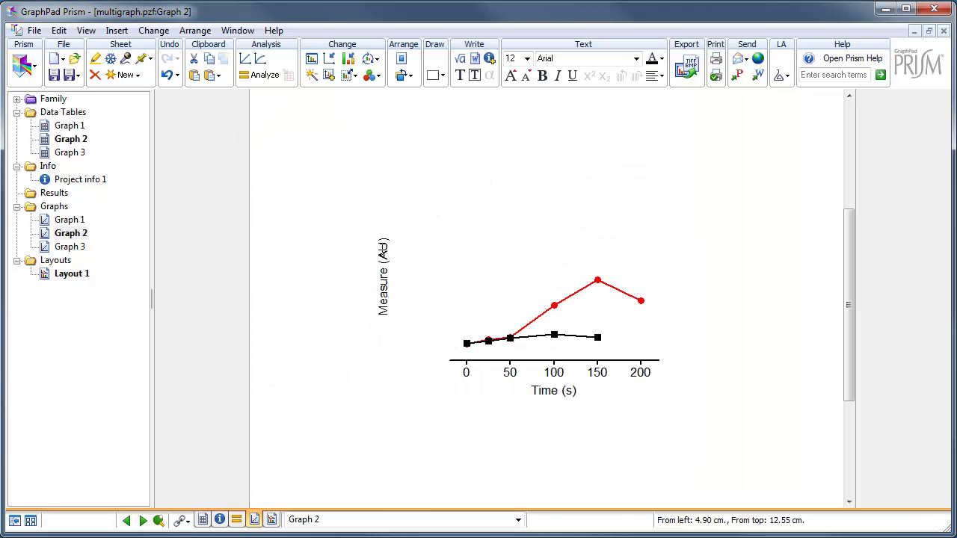
# - Delete the Y-axis title "Measure (AU)" from Graph 2
pyautogui.doubleClick(383, 276)
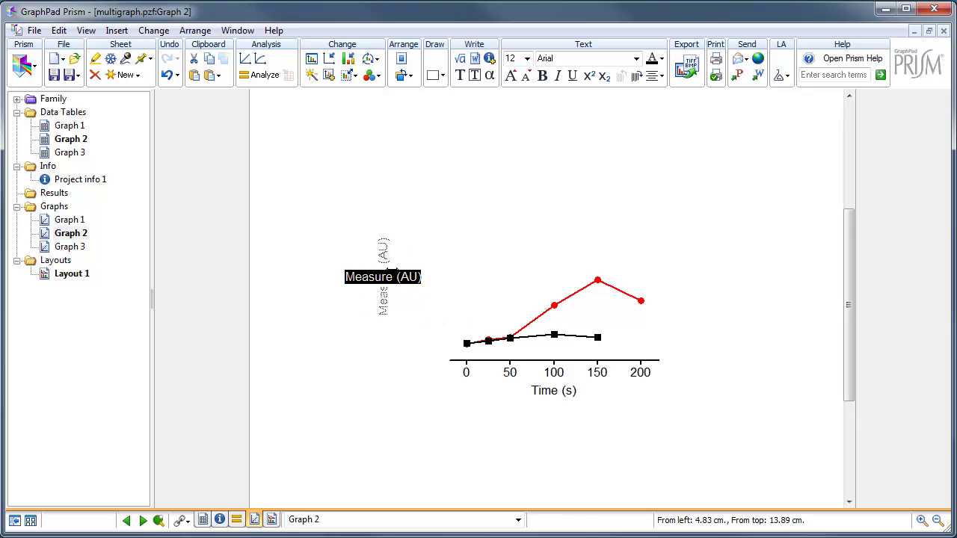
pyautogui.press('Delete')
pyautogui.click(331, 340)
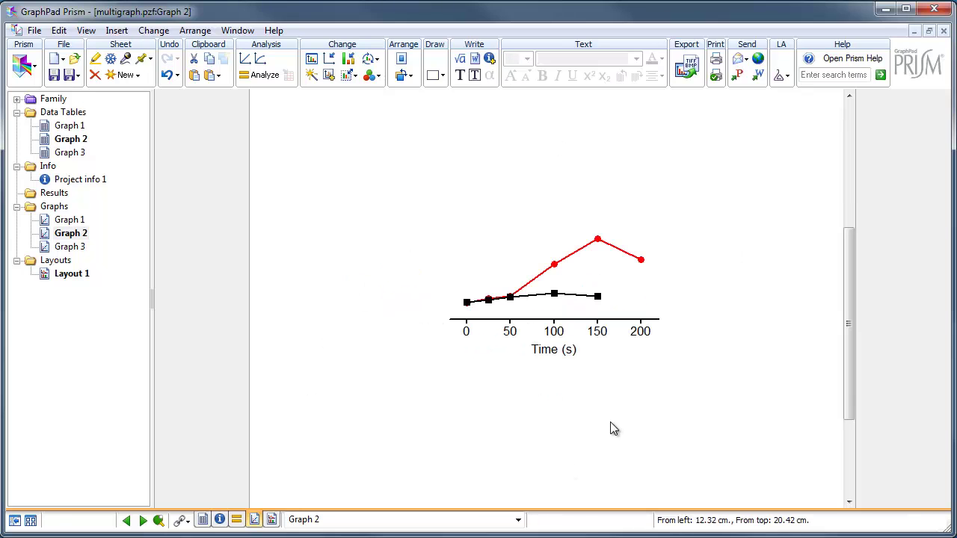
# - Remove the "Measure (AU)" Y-axis title from Graph 3
pyautogui.click(73, 248)
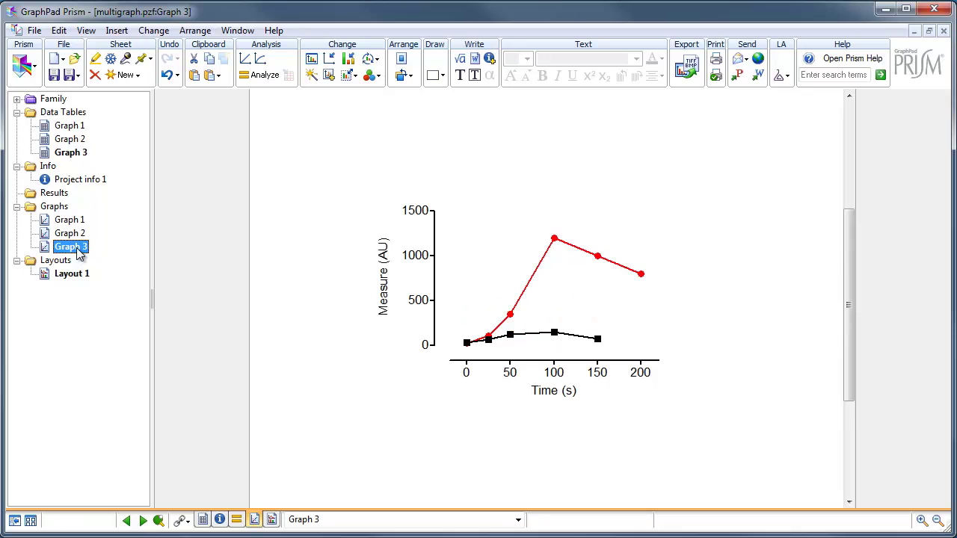
pyautogui.click(383, 284)
pyautogui.press('Delete')
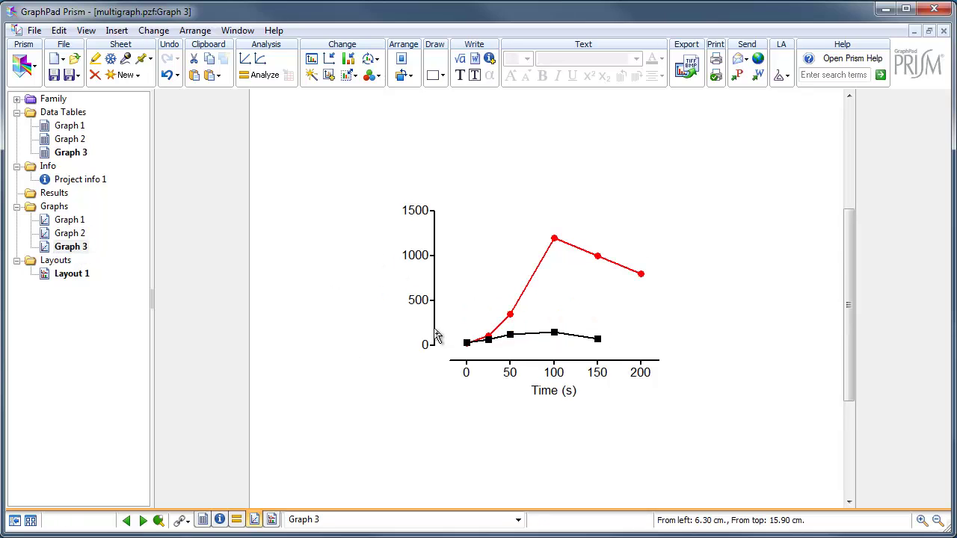
# - Hide Graph 3's Y axis while keeping the X axis, without a scale bar
pyautogui.doubleClick(436, 336)
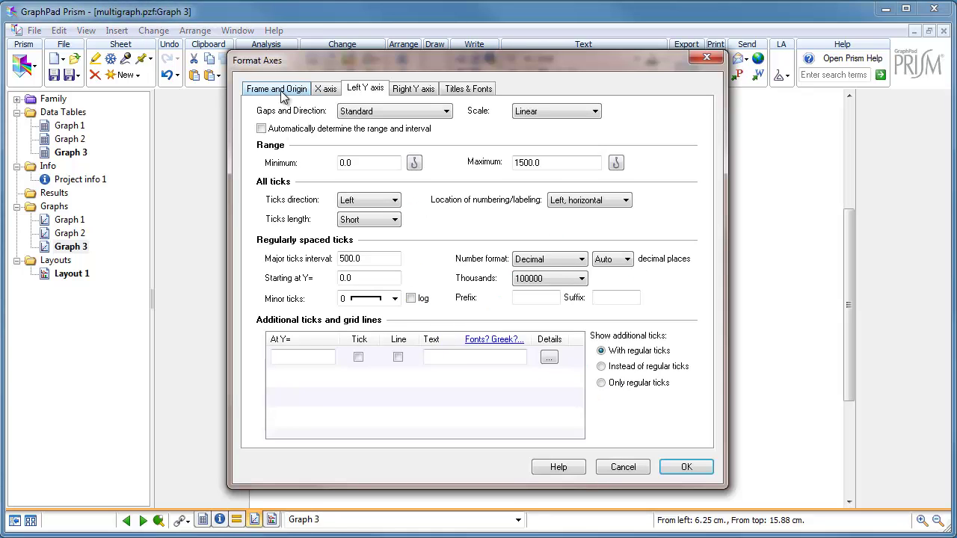
pyautogui.click(282, 93)
pyautogui.click(465, 346)
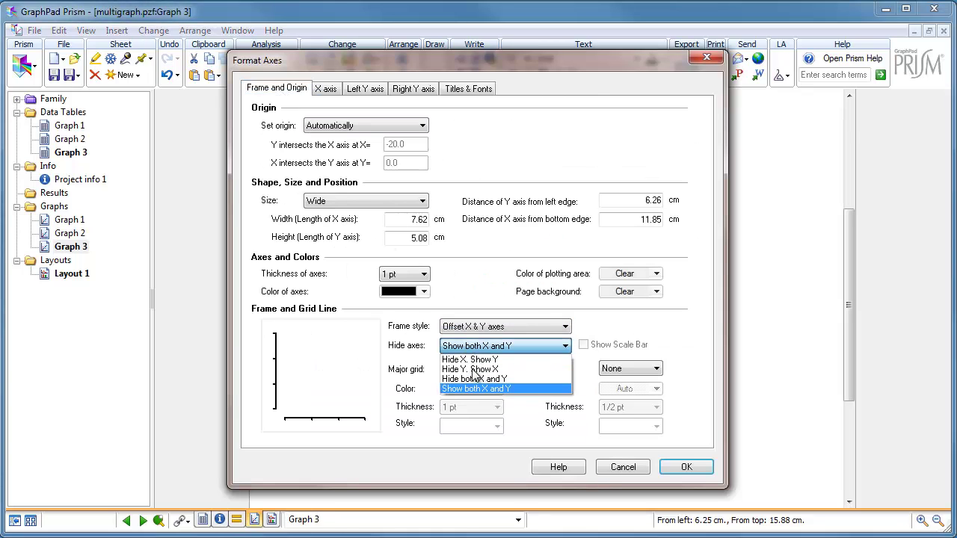
pyautogui.click(471, 368)
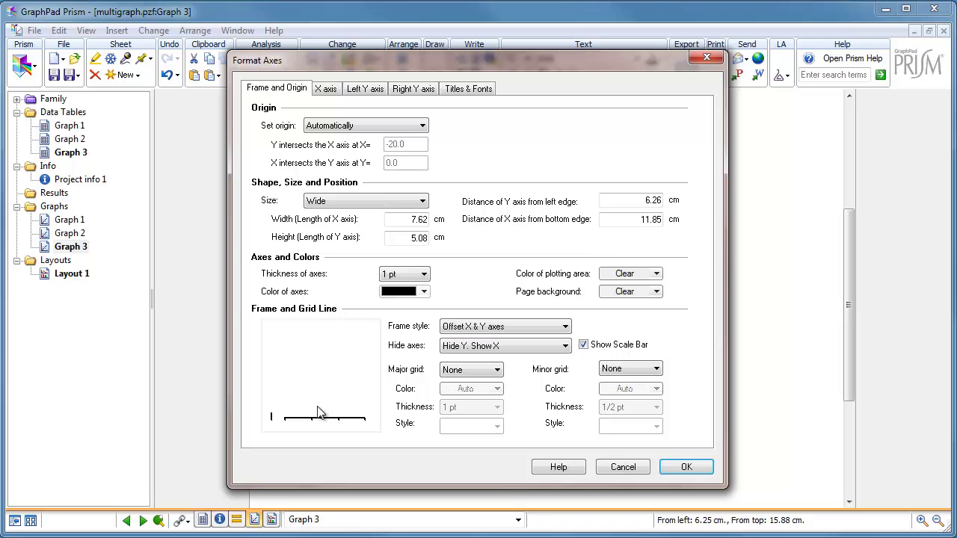
pyautogui.click(685, 465)
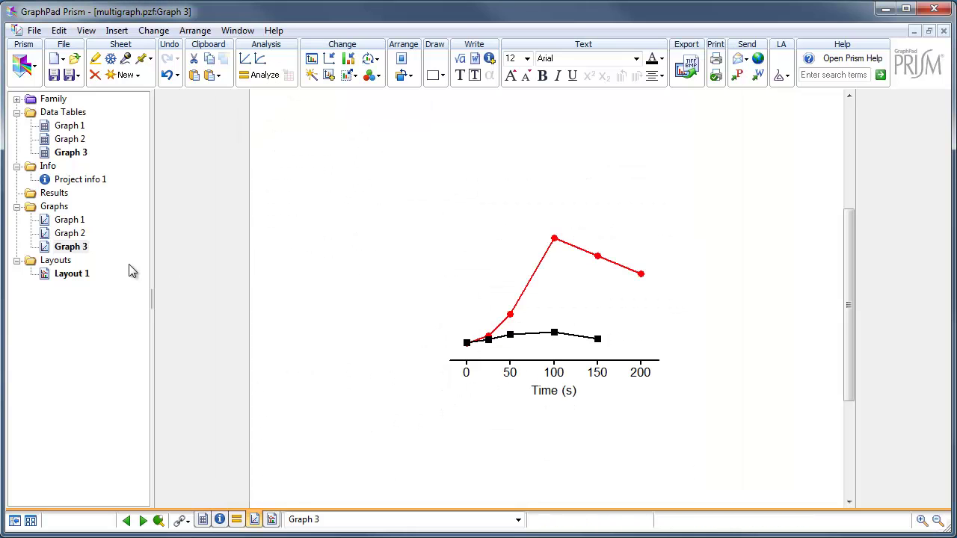
# - Compare the axes and titles of Graph 1, Graph 2 and Graph 3
pyautogui.click(79, 233)
pyautogui.click(74, 220)
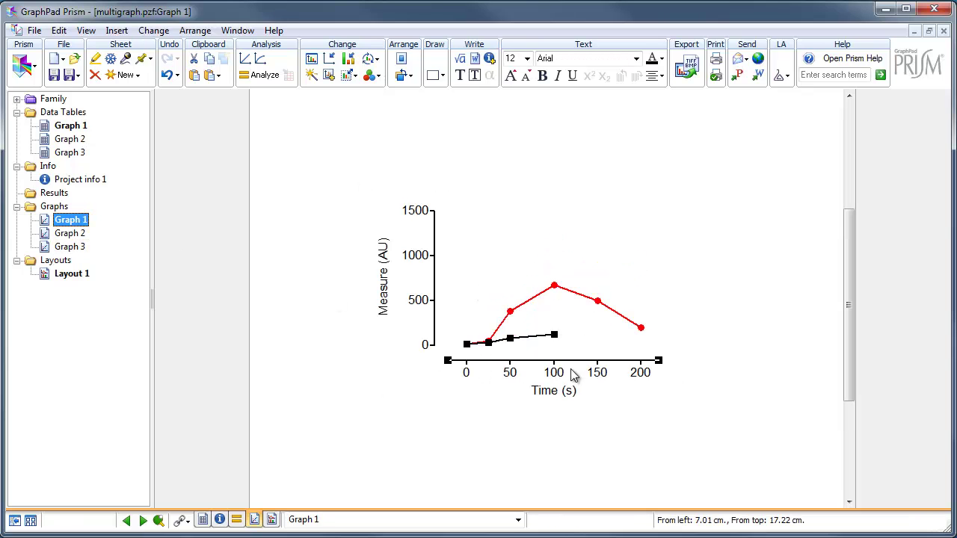
pyautogui.click(66, 235)
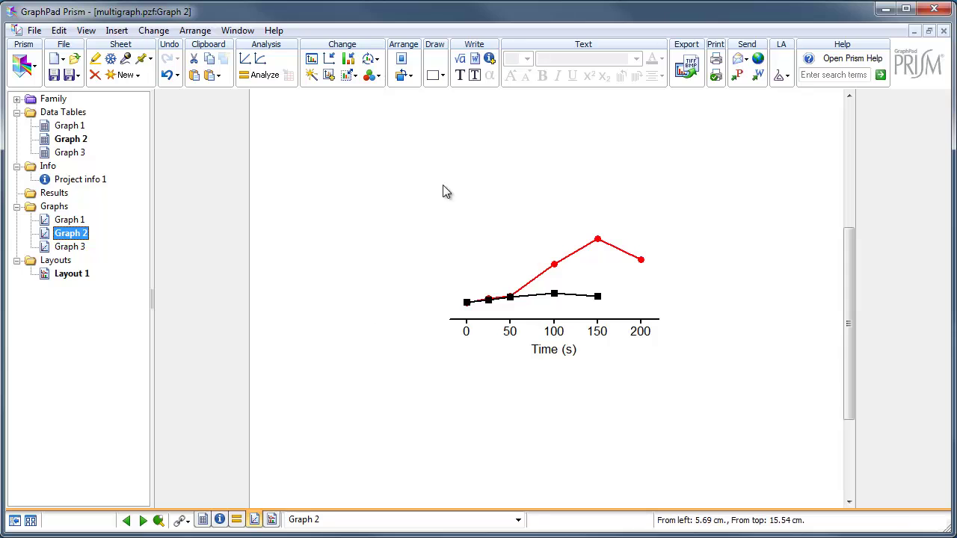
pyautogui.click(70, 247)
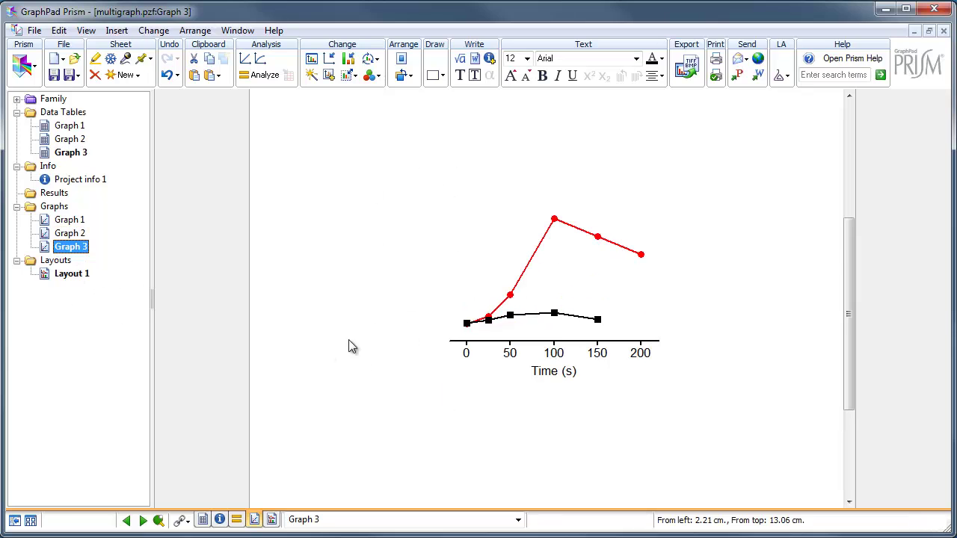
# - Delete the panel labels A, B and C above the three graphs on Layout 1
pyautogui.click(71, 274)
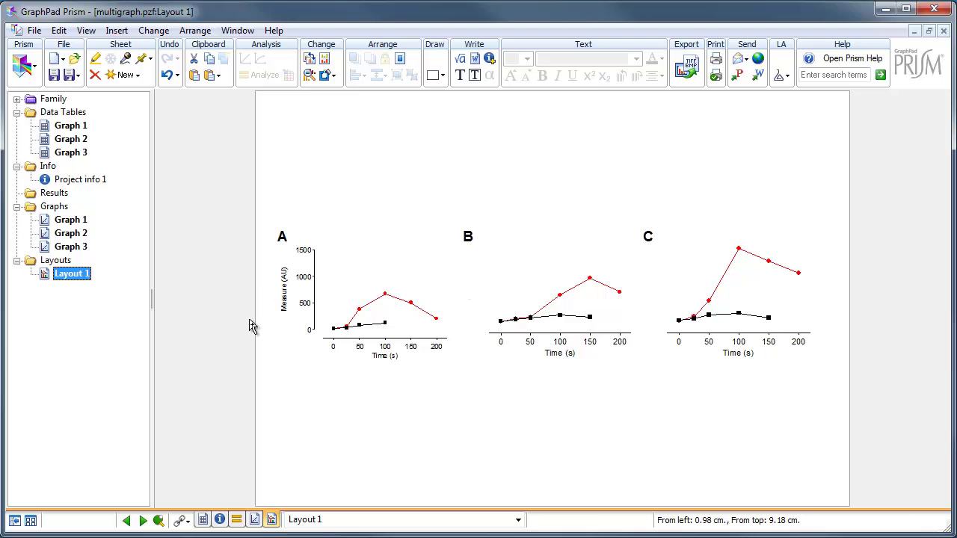
pyautogui.click(282, 236)
pyautogui.press('Delete')
pyautogui.click(467, 237)
pyautogui.press('Delete')
pyautogui.click(647, 237)
pyautogui.press('Delete')
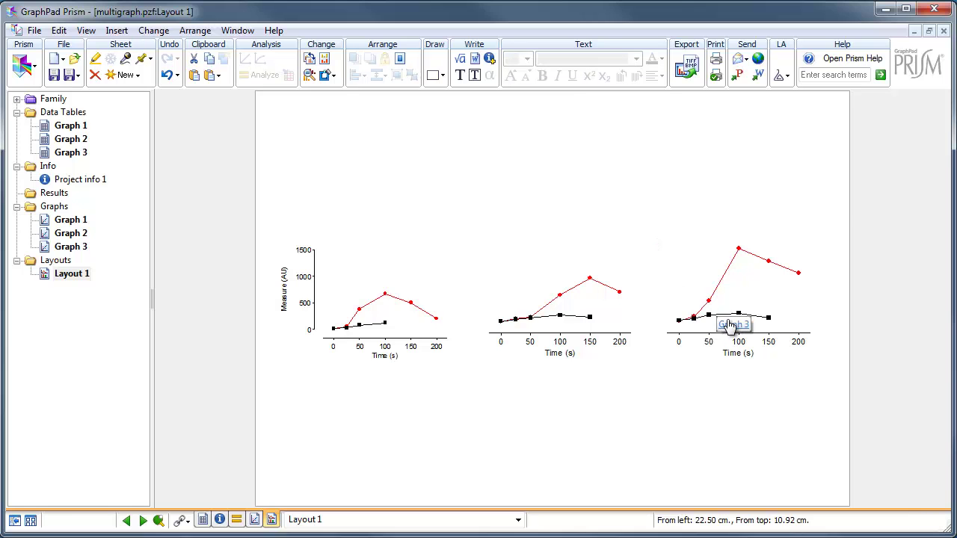
# - Select all three graphs on Layout 1 and move them together straight up near the top of the page
pyautogui.doubleClick(729, 325)
pyautogui.click(82, 275)
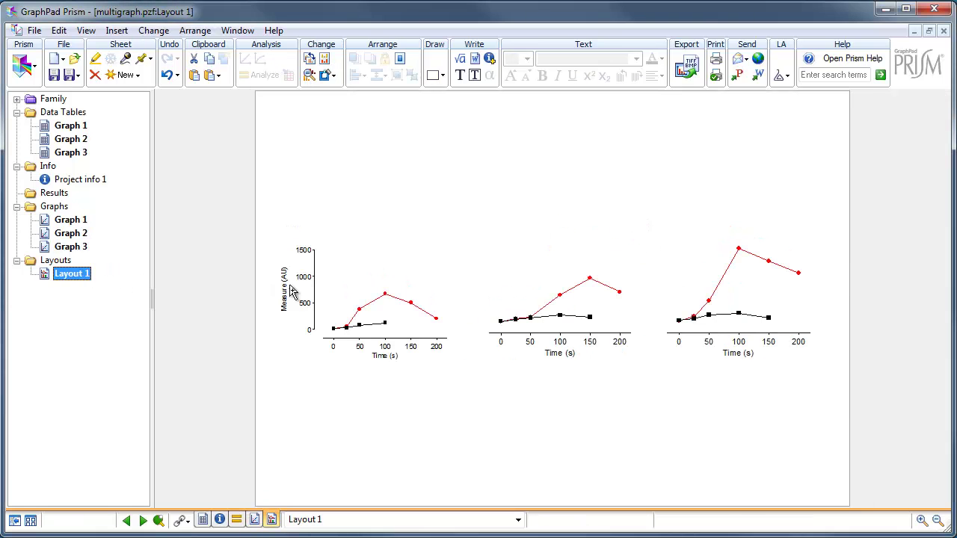
pyautogui.click(376, 291)
pyautogui.keyDown('shift'); pyautogui.click(553, 291); pyautogui.keyUp('shift')
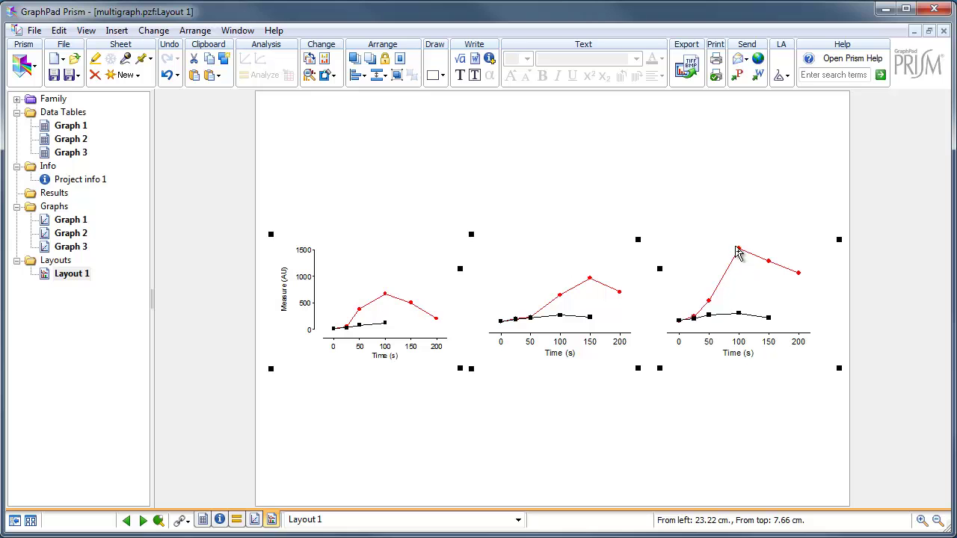
pyautogui.moveTo(726, 290); pyautogui.dragTo(722, 168)
# - Align the X axes of the three selected graphs and equalize their sizes by increasing the graphs that are too small
pyautogui.rightClick(741, 136)
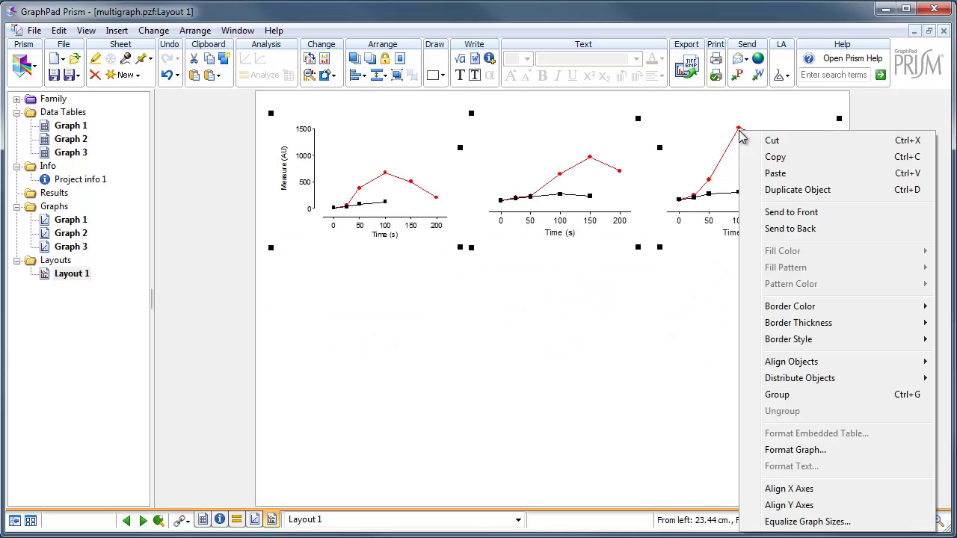
pyautogui.click(790, 488)
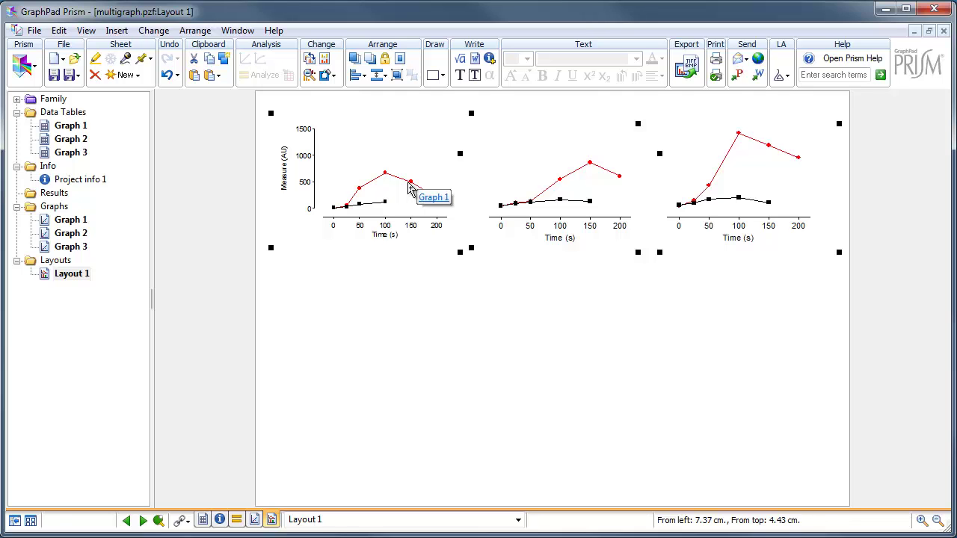
pyautogui.rightClick(317, 130)
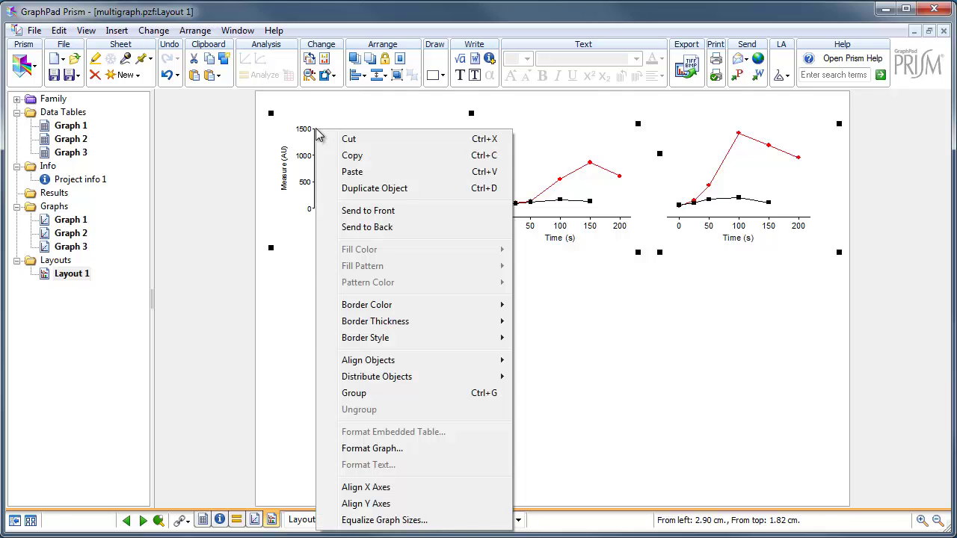
pyautogui.click(417, 521)
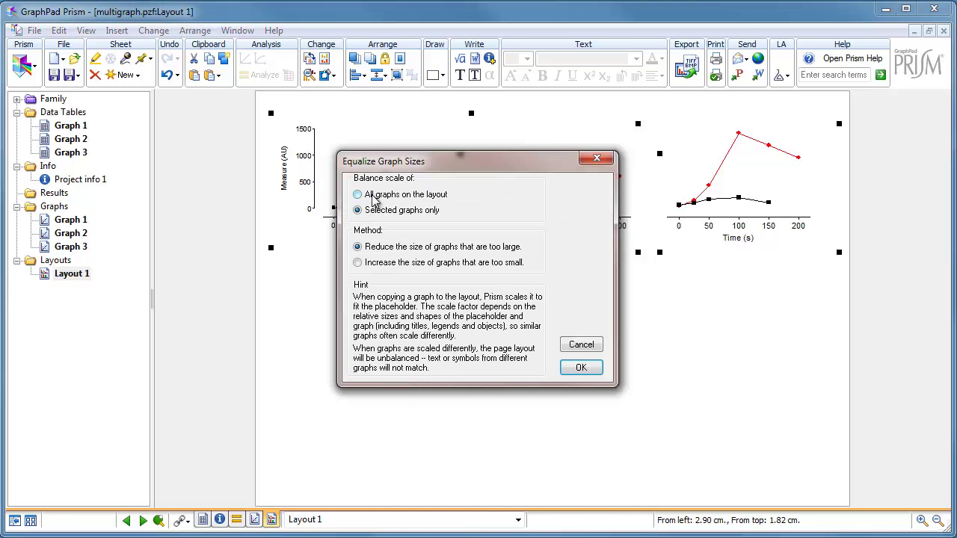
pyautogui.click(366, 266)
pyautogui.click(581, 367)
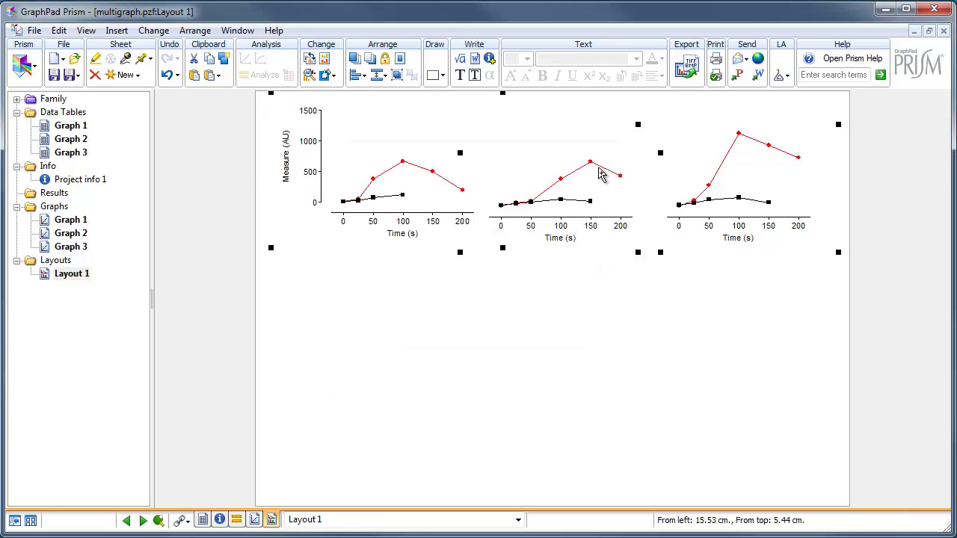
# - Realign the X axes of the three resized graphs on Layout 1 and clear the selection
pyautogui.rightClick(738, 136)
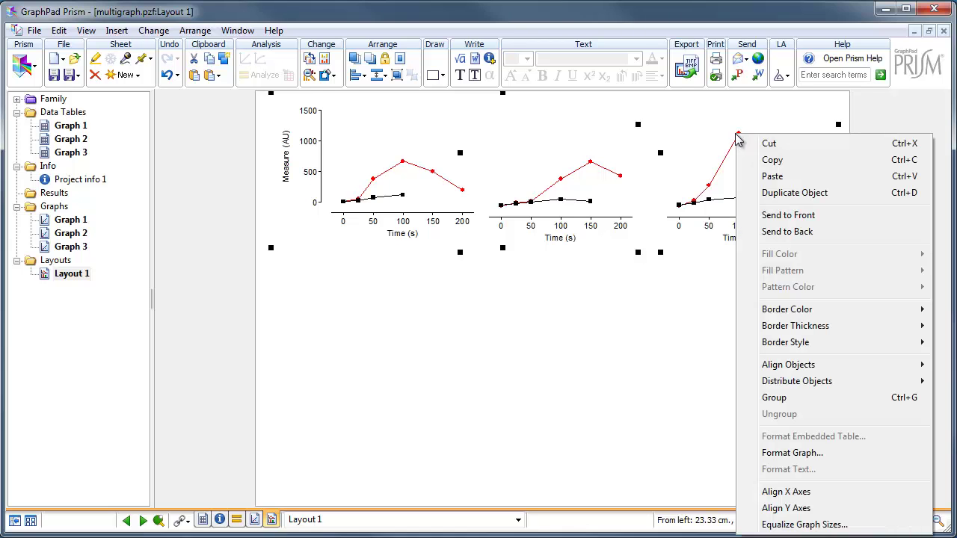
pyautogui.click(780, 492)
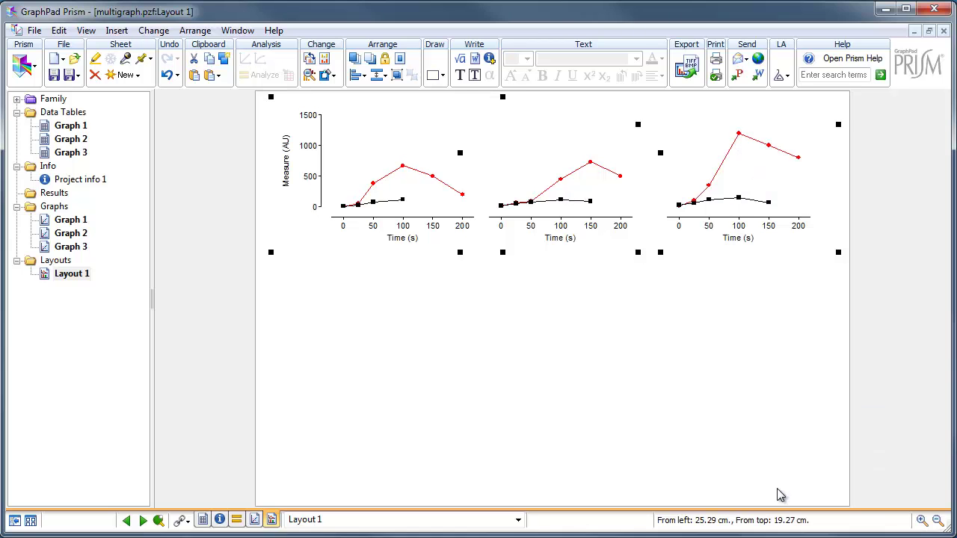
pyautogui.click(720, 408)
# - Nudge Graph 2 horizontally toward Graph 1 until only a small gap separates their X axes
pyautogui.click(588, 227)
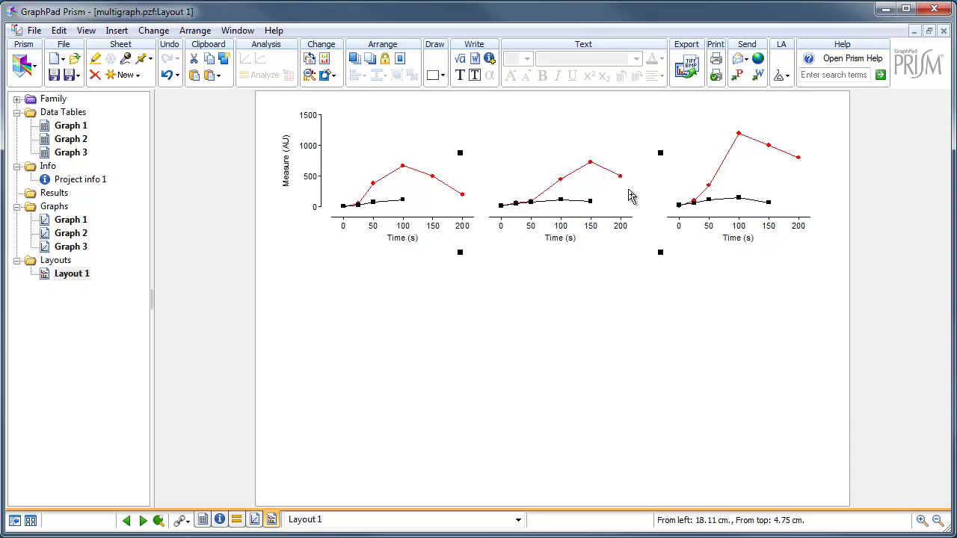
pyautogui.press('Left')
pyautogui.press('Left')
pyautogui.press('Left')
pyautogui.press('Left')
pyautogui.press('Left')
pyautogui.press('Left')
pyautogui.press('Left')
pyautogui.press('Left')
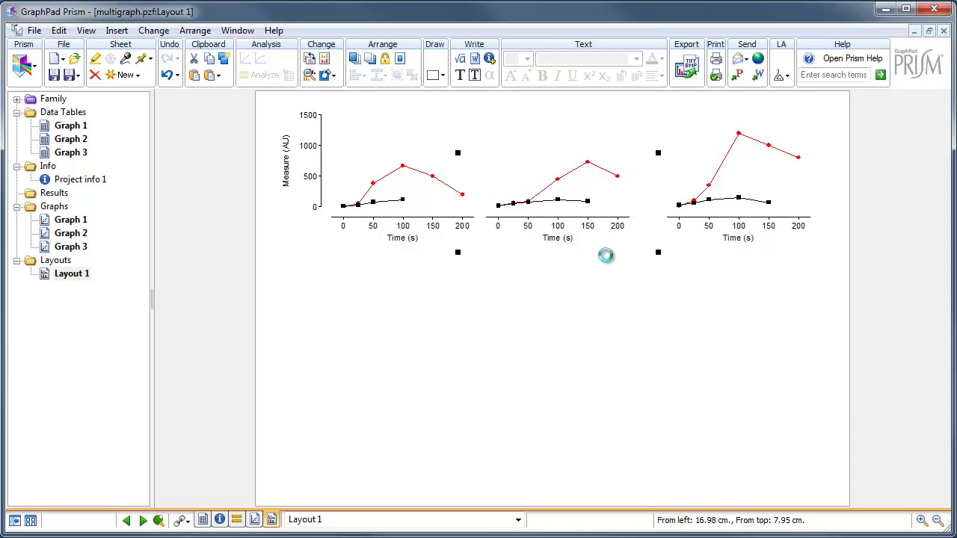
pyautogui.press('Left')
pyautogui.press('Left')
pyautogui.press('Left')
pyautogui.press('Left')
pyautogui.press('Left')
pyautogui.press('Left')
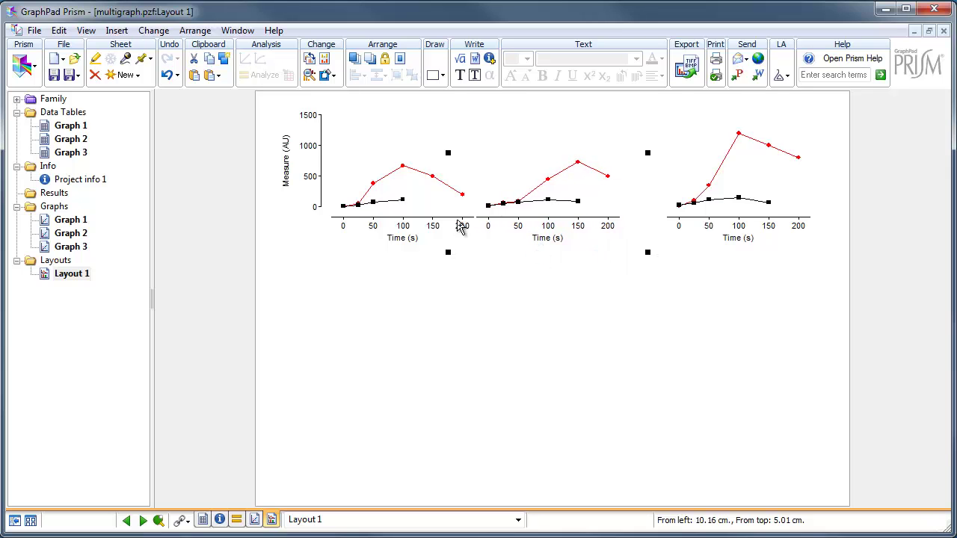
pyautogui.press('Left')
pyautogui.press('Left')
pyautogui.press('Left')
pyautogui.press('Right')
pyautogui.press('Right')
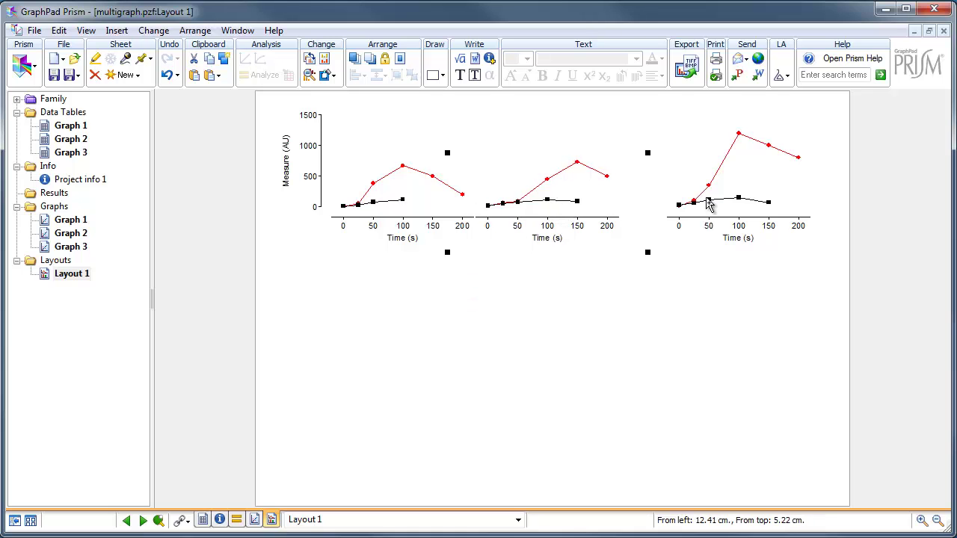
pyautogui.press('Right')
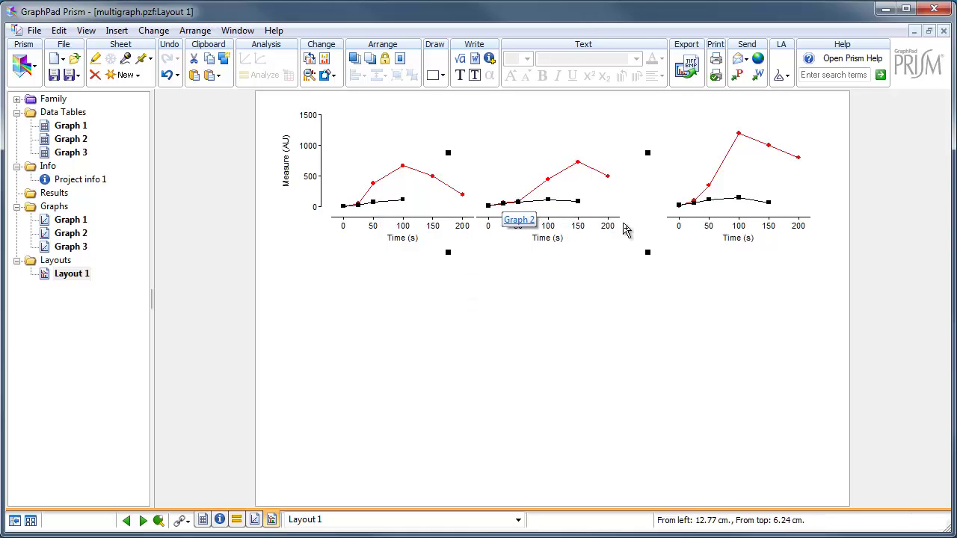
# - Nudge Graph 3 horizontally toward Graph 2 to match the small gap between the first two X axes, and deselect it
pyautogui.click(738, 203)
pyautogui.press('Left')
pyautogui.press('Left')
pyautogui.press('Left')
pyautogui.press('Left')
pyautogui.press('Left')
pyautogui.press('Left')
pyautogui.press('Left')
pyautogui.press('Left')
pyautogui.press('Left')
pyautogui.press('Left')
pyautogui.press('Left')
pyautogui.press('Left')
pyautogui.press('Left')
pyautogui.press('Left')
pyautogui.press('Left')
pyautogui.press('Left')
pyautogui.press('Left')
pyautogui.press('Left')
pyautogui.press('Left')
pyautogui.press('Left')
pyautogui.press('Left')
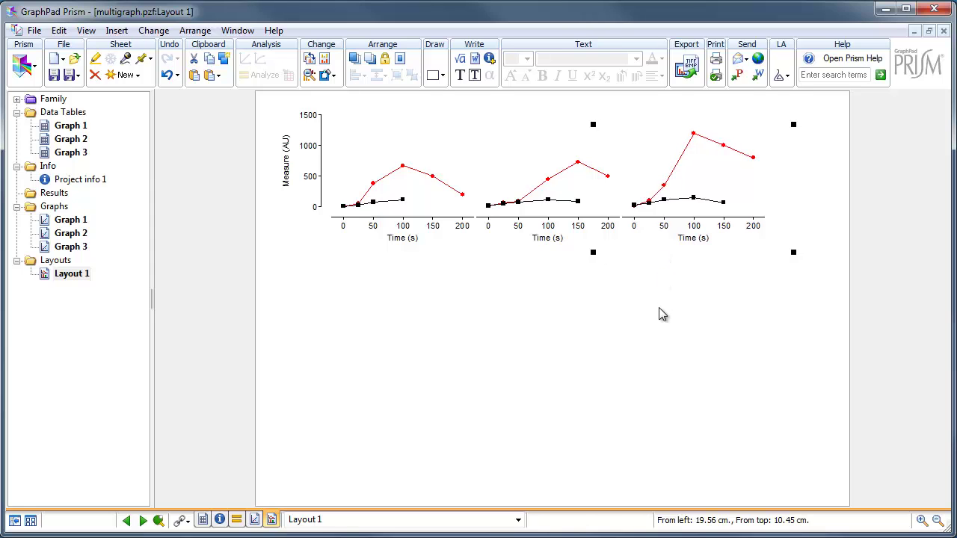
pyautogui.click(659, 309)
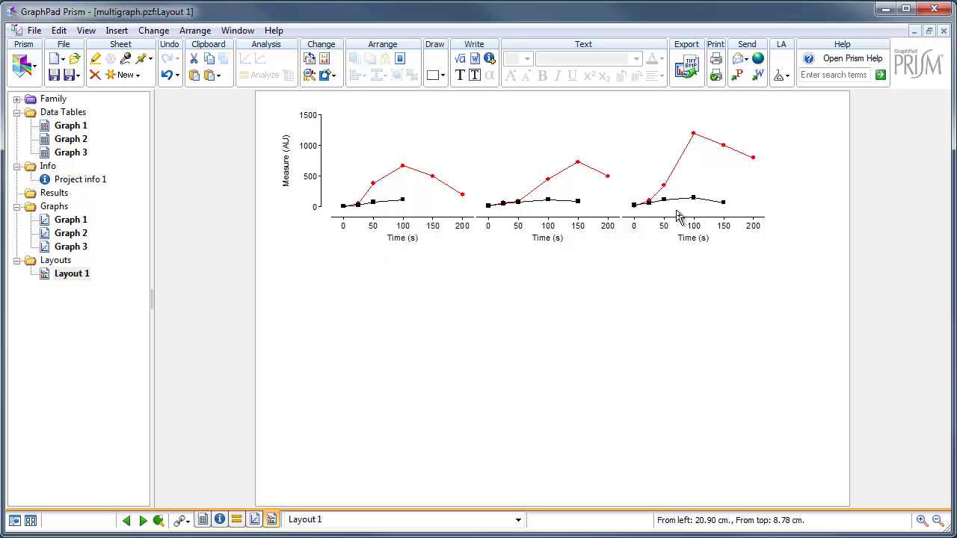
# - Select all three graphs on Layout 1 and move them together down toward the middle of the page
pyautogui.moveTo(815, 314); pyautogui.dragTo(259, 96)
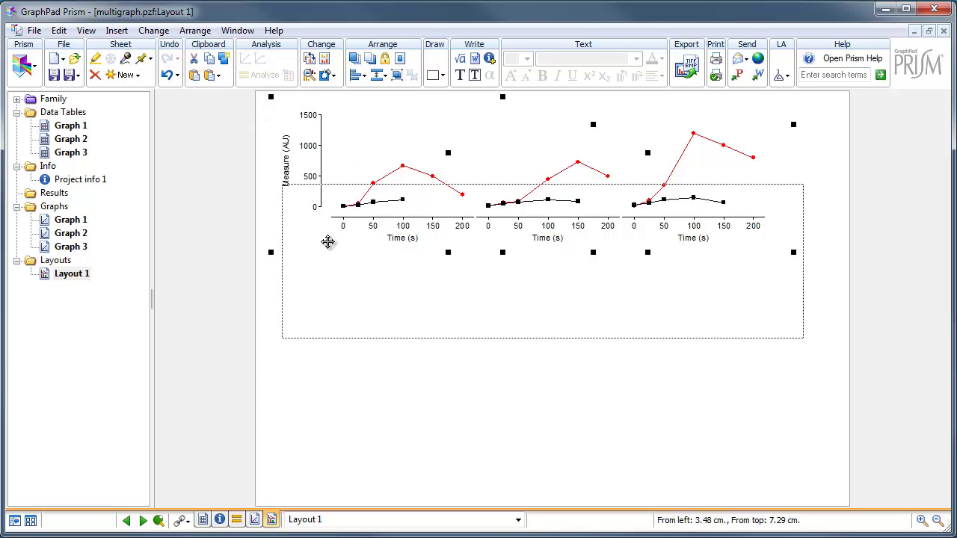